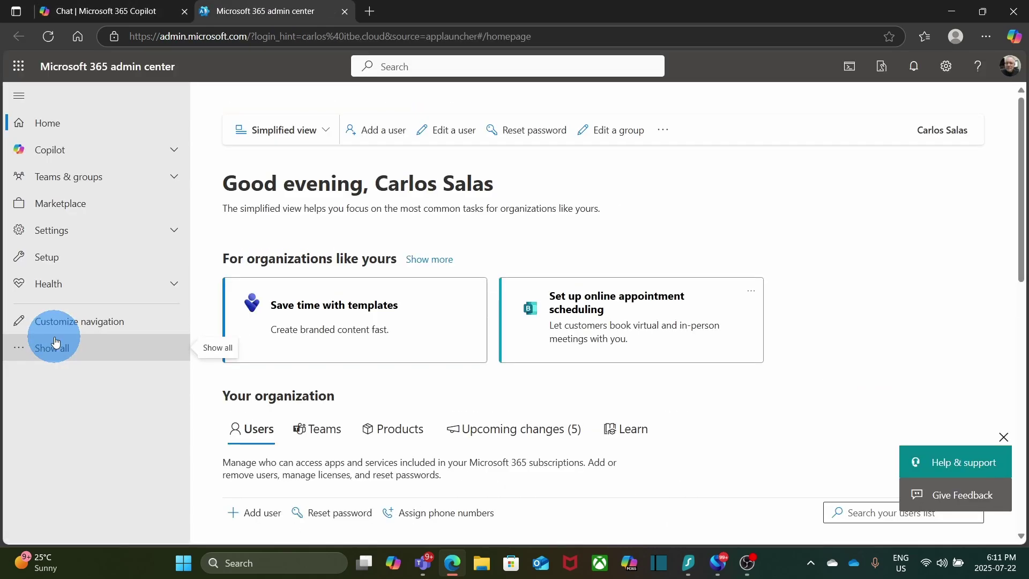
Show the Active teams & groups page from the Teams & groups section
{"action": "left_click", "coordinate": [98, 182]}
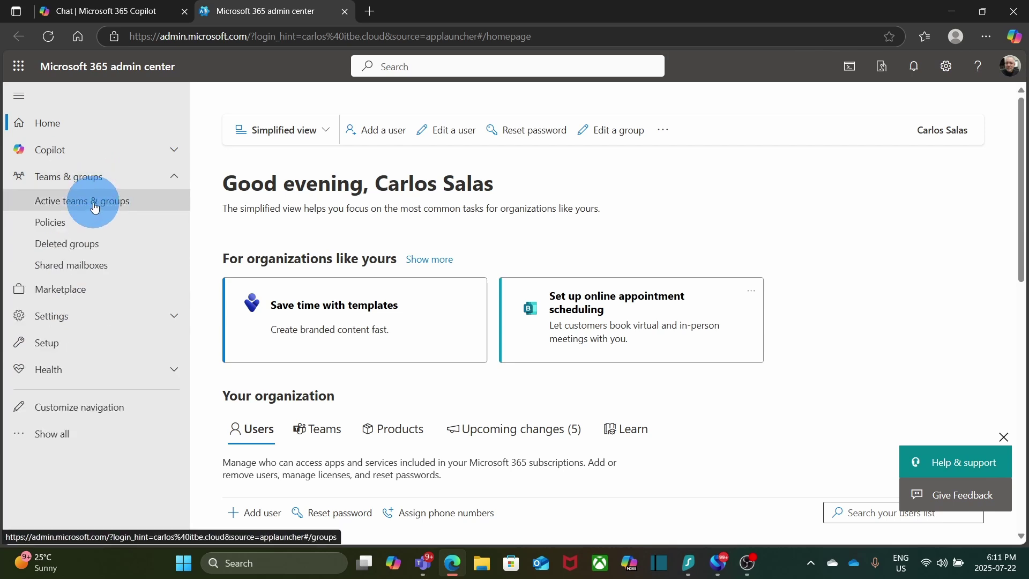
{"action": "left_click", "coordinate": [95, 208]}
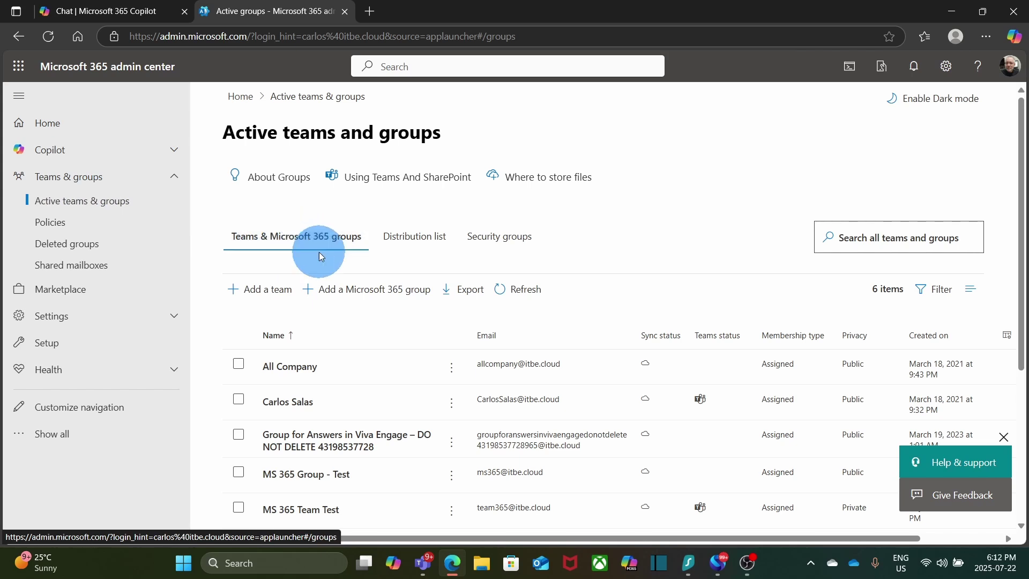
Start a Microsoft 365 group named 'Sales Group' with description 'The Sales Team'
{"action": "left_click", "coordinate": [349, 298]}
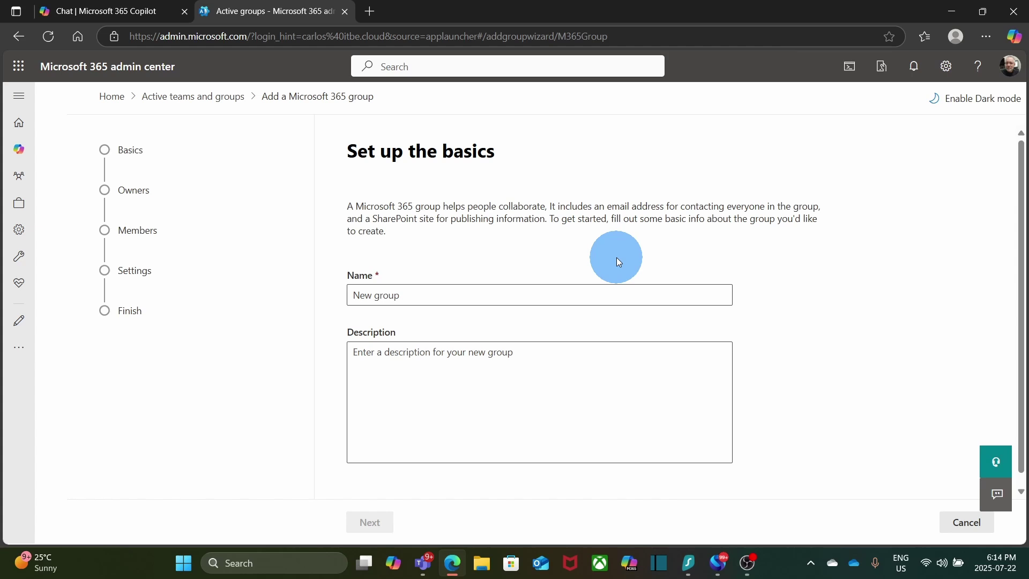
{"action": "type", "text": "Sales Group"}
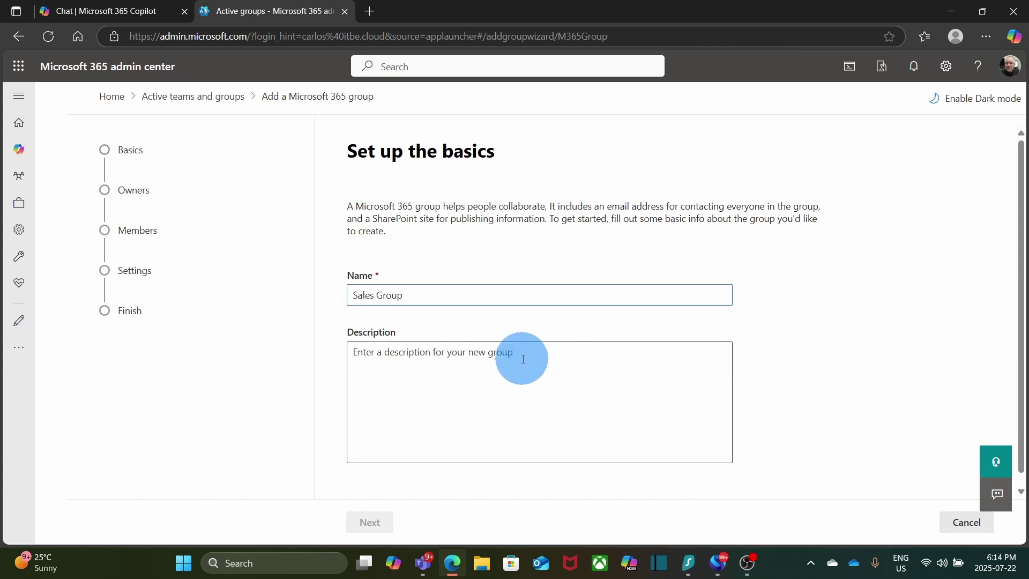
{"action": "left_click", "coordinate": [525, 355]}
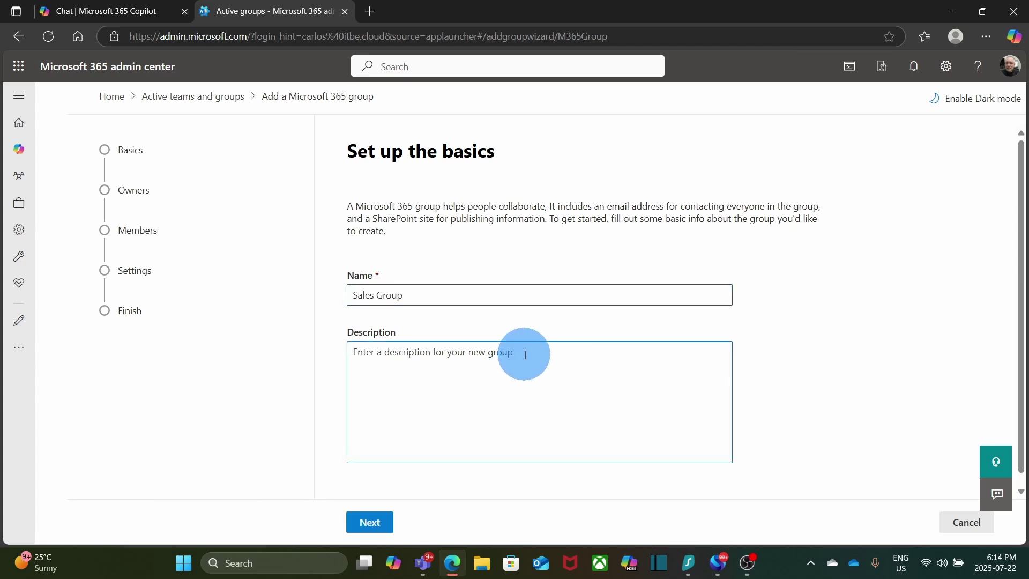
{"action": "type", "text": "The Sales Team"}
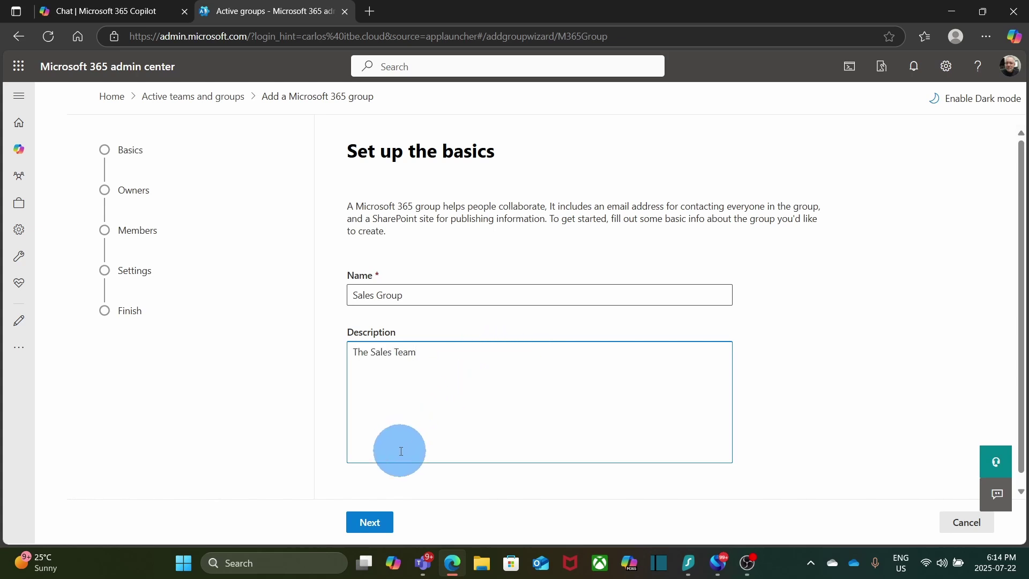
{"action": "left_click", "coordinate": [375, 528]}
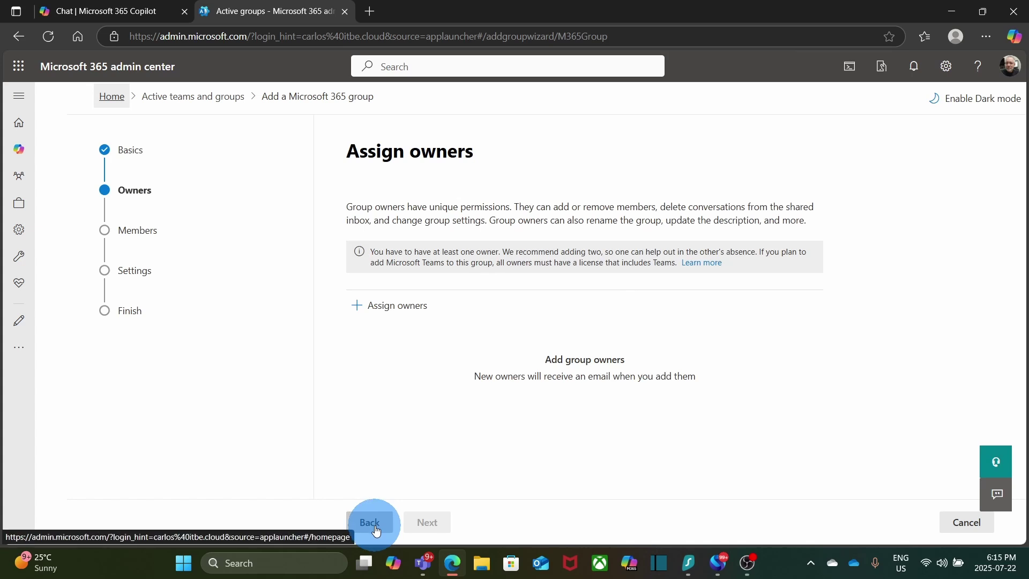
Assign the signed-in admin as the Sales Group's only owner
{"action": "left_click", "coordinate": [381, 306]}
{"action": "left_click", "coordinate": [667, 340]}
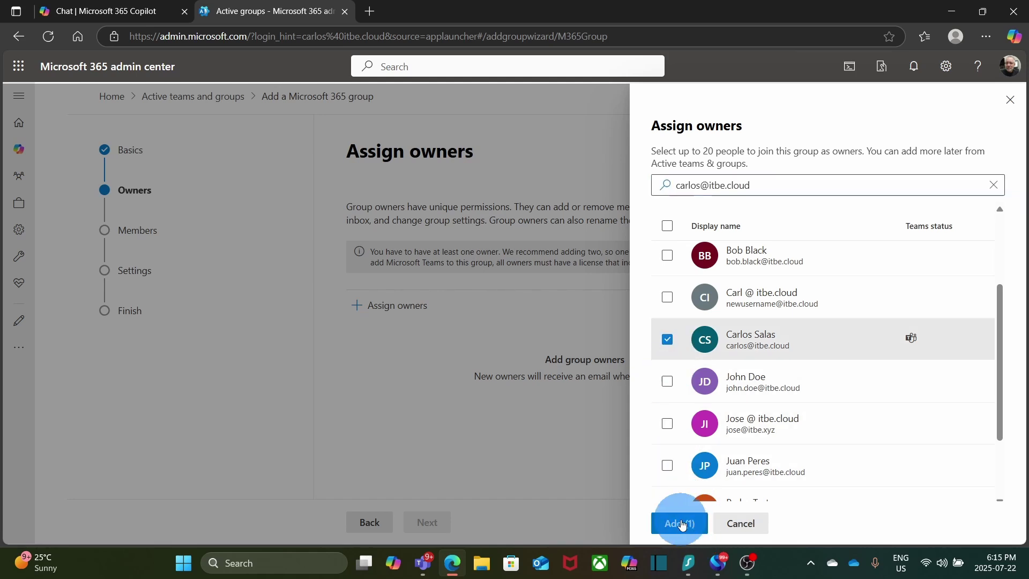
{"action": "left_click", "coordinate": [677, 525]}
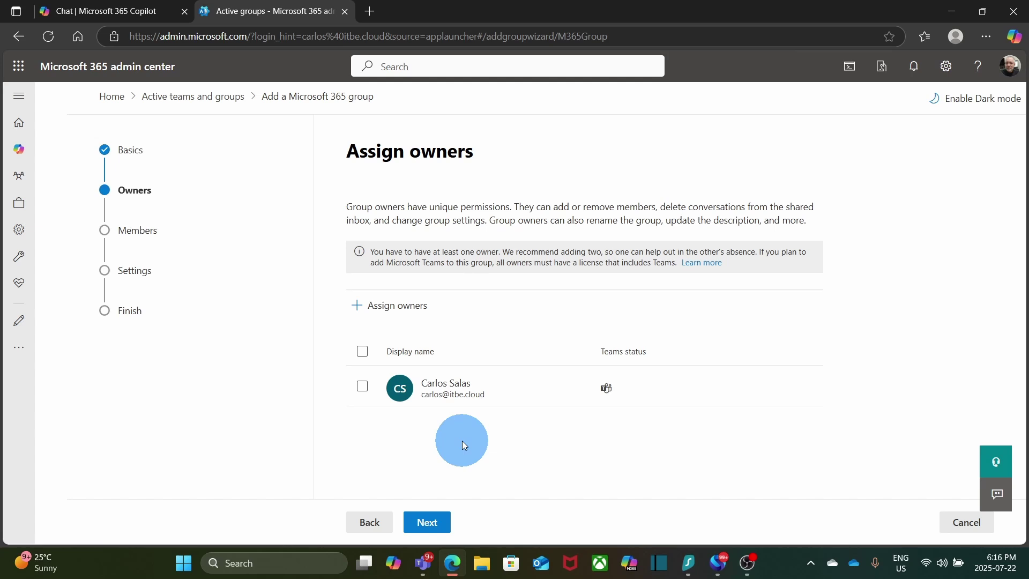
{"action": "left_click", "coordinate": [429, 523]}
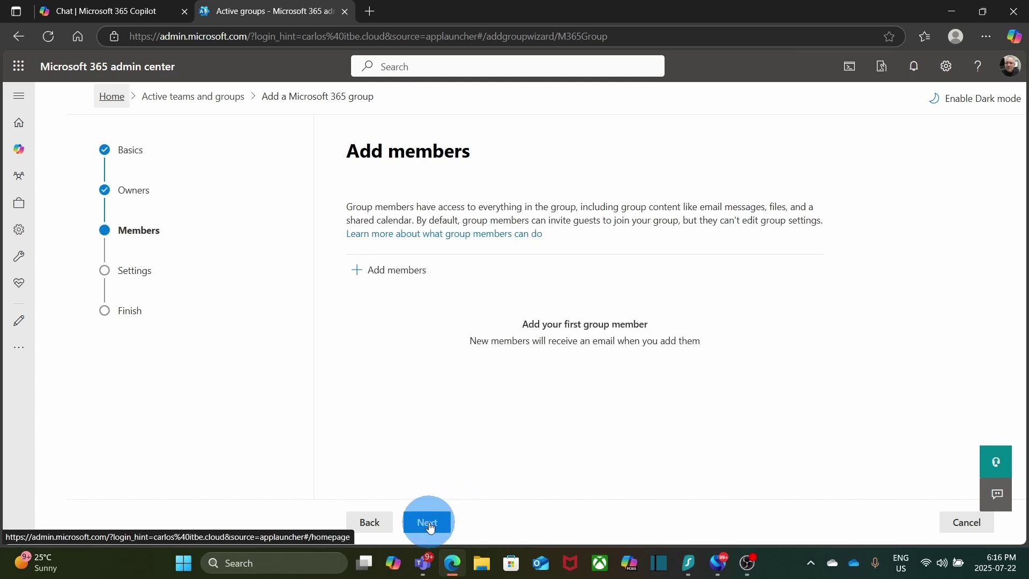
Add two selected users to the Sales Group member list
{"action": "left_click", "coordinate": [402, 278]}
{"action": "left_click", "coordinate": [717, 348]}
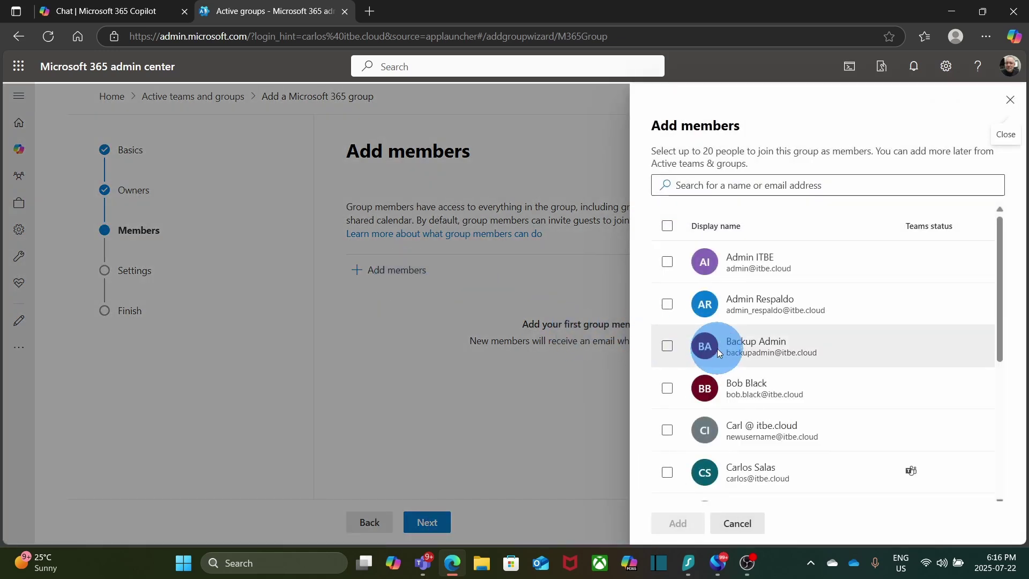
{"action": "left_click", "coordinate": [667, 388]}
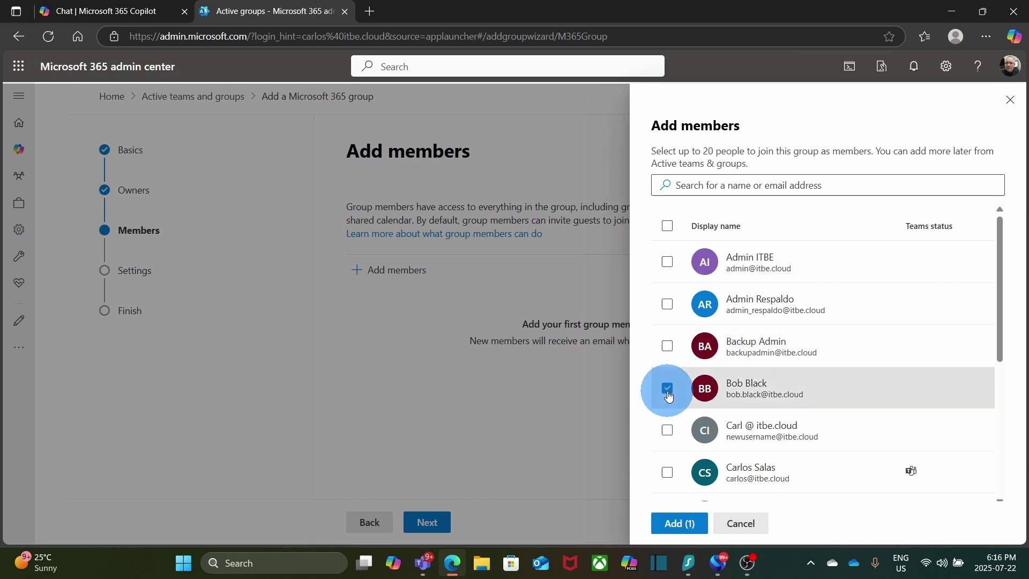
{"action": "left_click", "coordinate": [668, 435]}
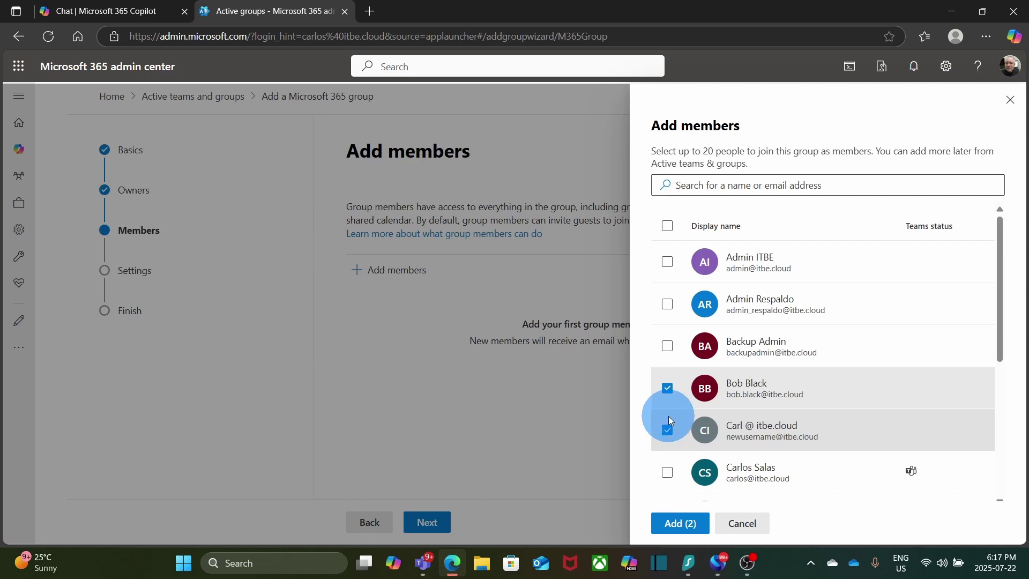
{"action": "left_click", "coordinate": [671, 528]}
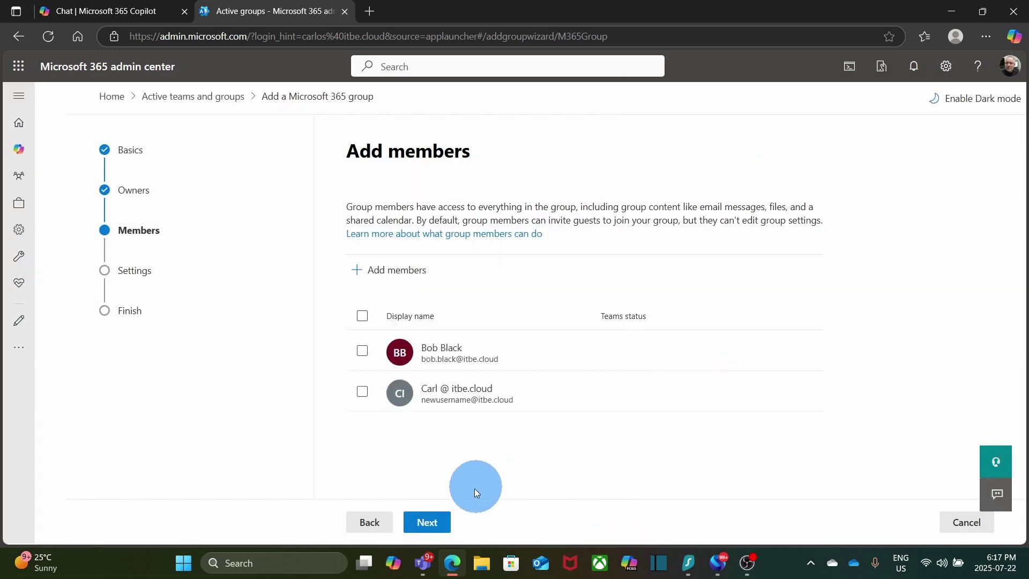
{"action": "left_click", "coordinate": [428, 522]}
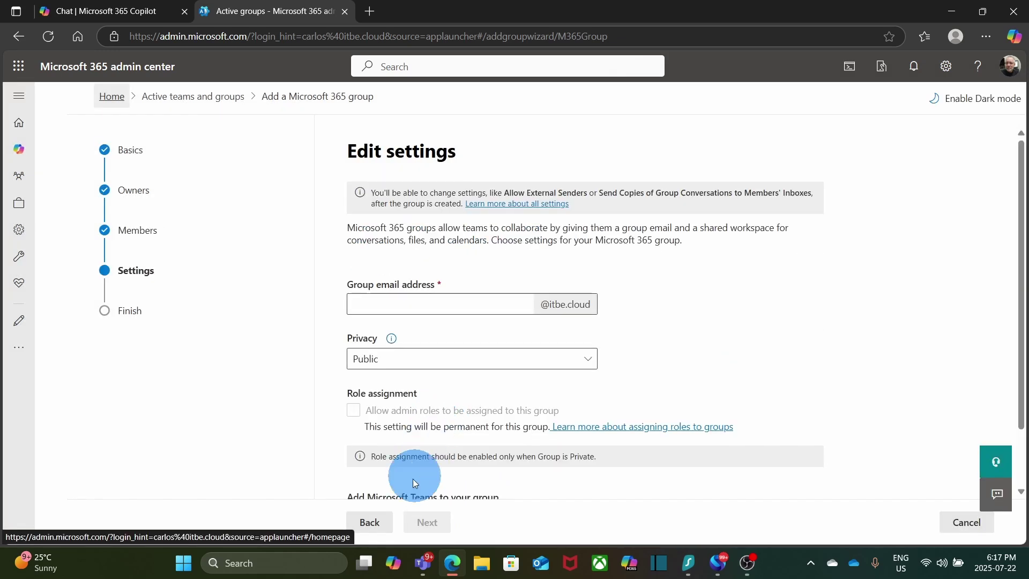
{"action": "left_click", "coordinate": [434, 304]}
{"action": "type", "text": "salesteam"}
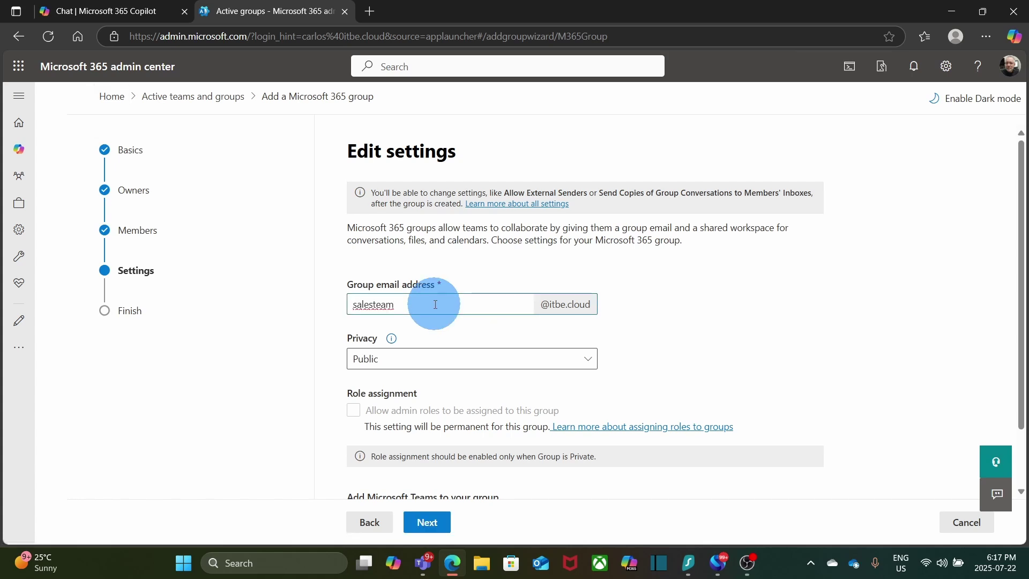
{"action": "left_click", "coordinate": [435, 364]}
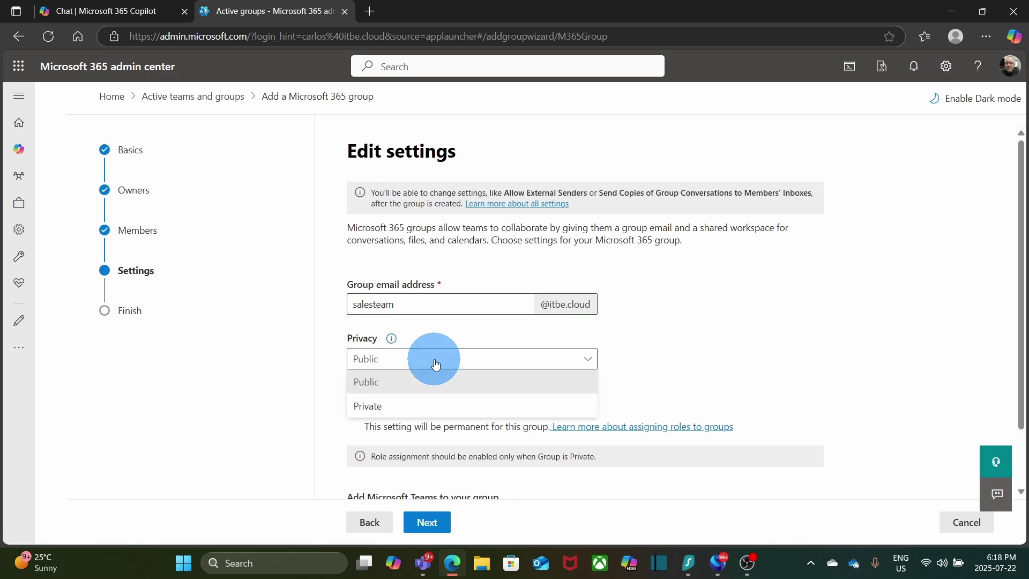
{"action": "left_click", "coordinate": [435, 365]}
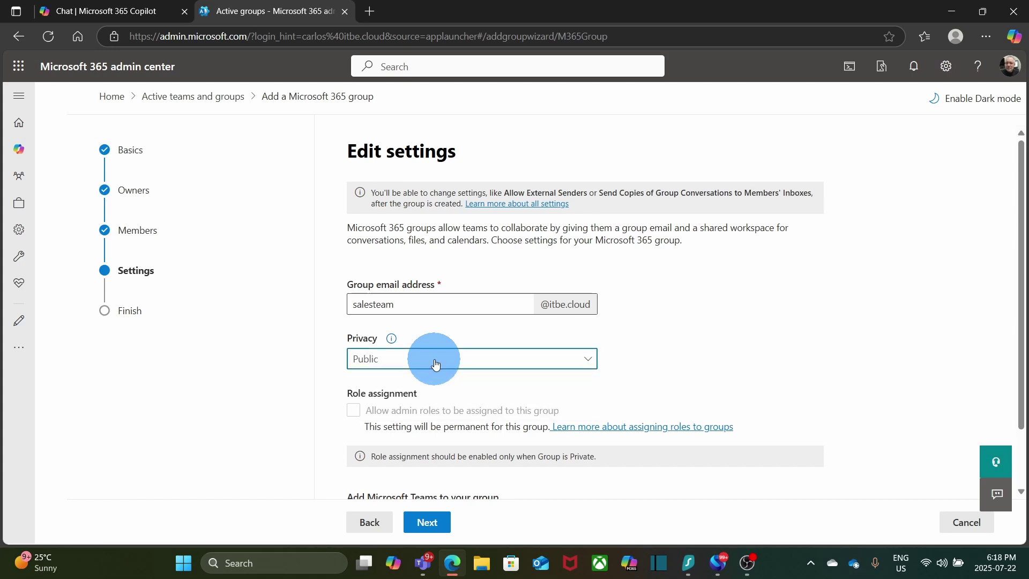
{"action": "scroll", "coordinate": [457, 331], "scroll_direction": "down", "scroll_amount": 1}
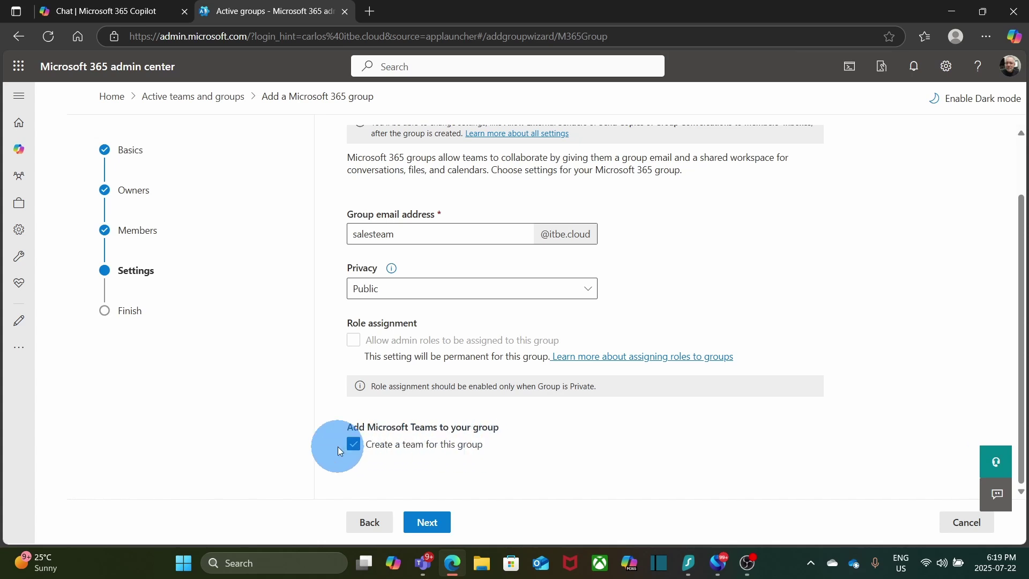
{"action": "left_click", "coordinate": [354, 444]}
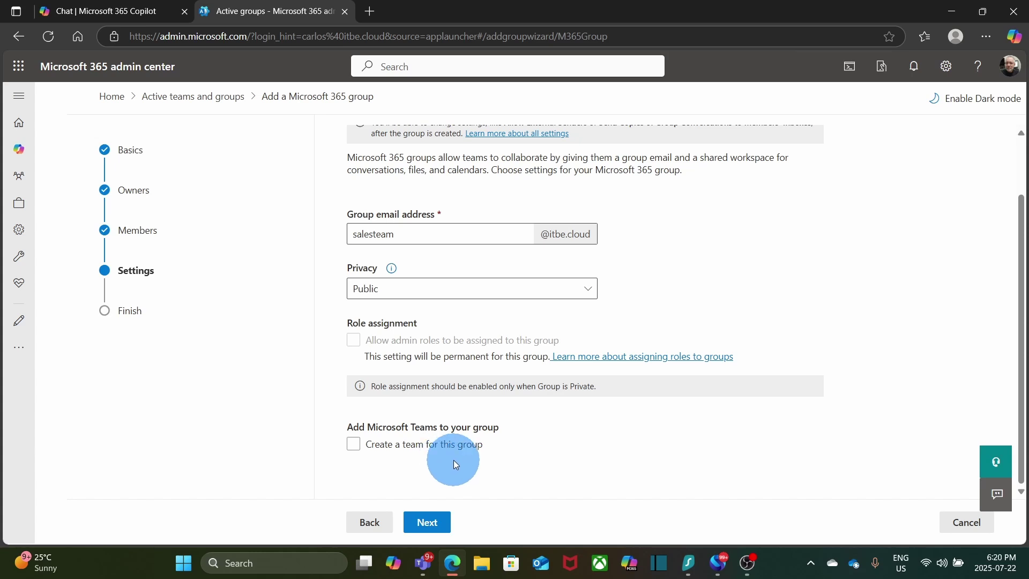
Review the Sales Group settings and confirm creating the group
{"action": "left_click", "coordinate": [427, 528]}
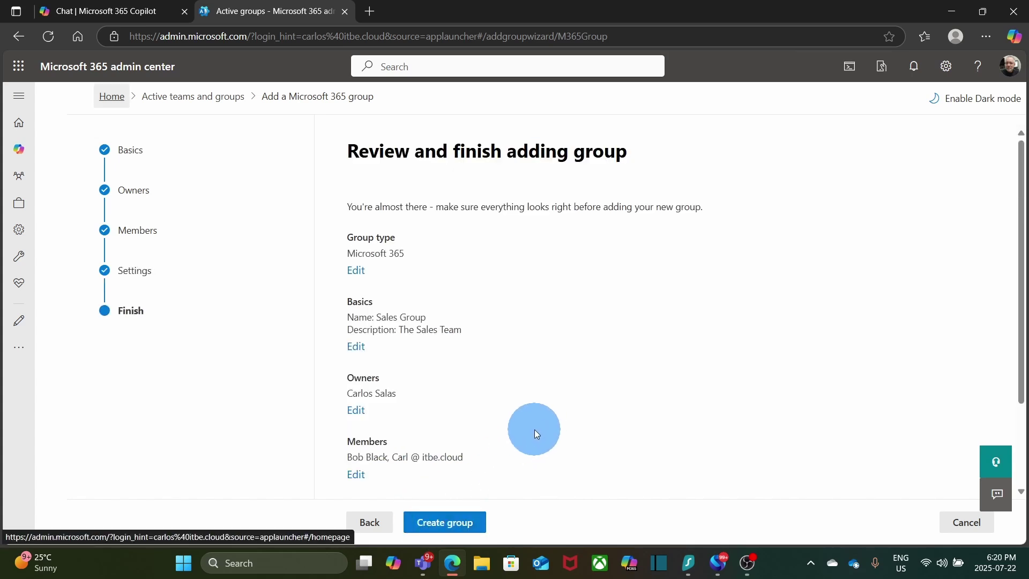
{"action": "left_click", "coordinate": [454, 528]}
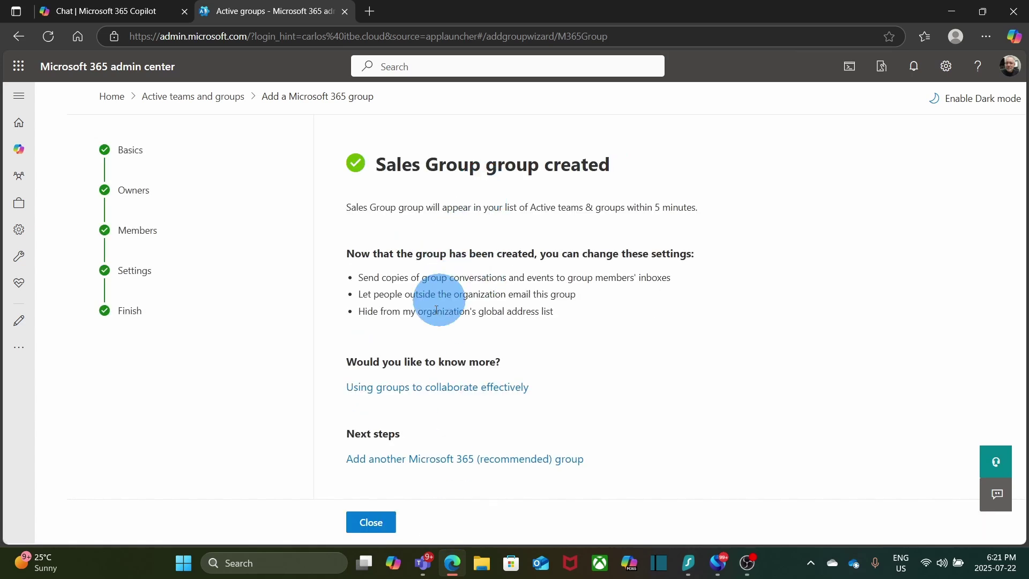
Close the confirmation and open Sales Group's details showing its one owner
{"action": "left_click", "coordinate": [374, 522]}
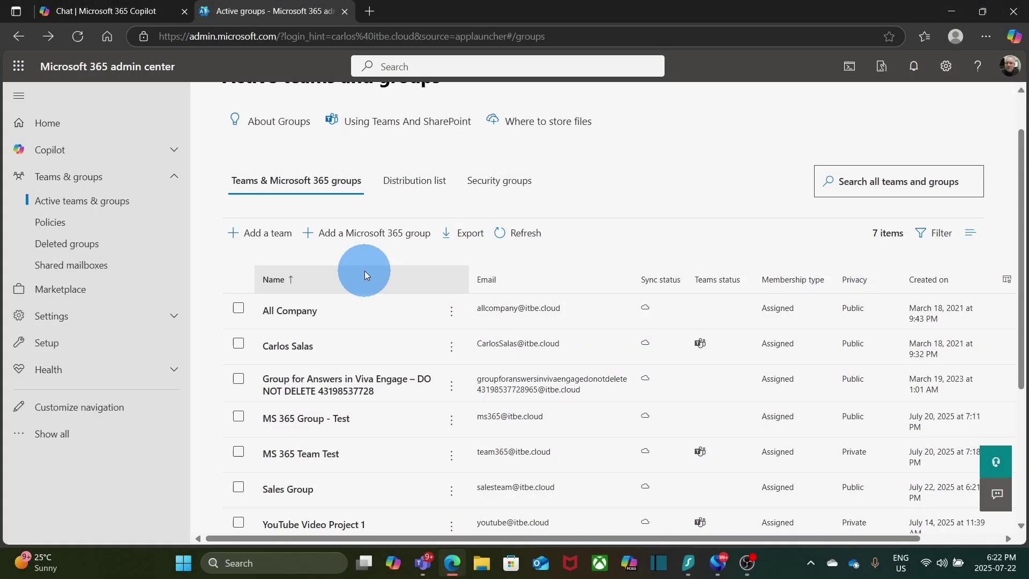
{"action": "scroll", "coordinate": [375, 306], "scroll_direction": "up", "scroll_amount": 1}
{"action": "scroll", "coordinate": [382, 326], "scroll_direction": "down", "scroll_amount": 4}
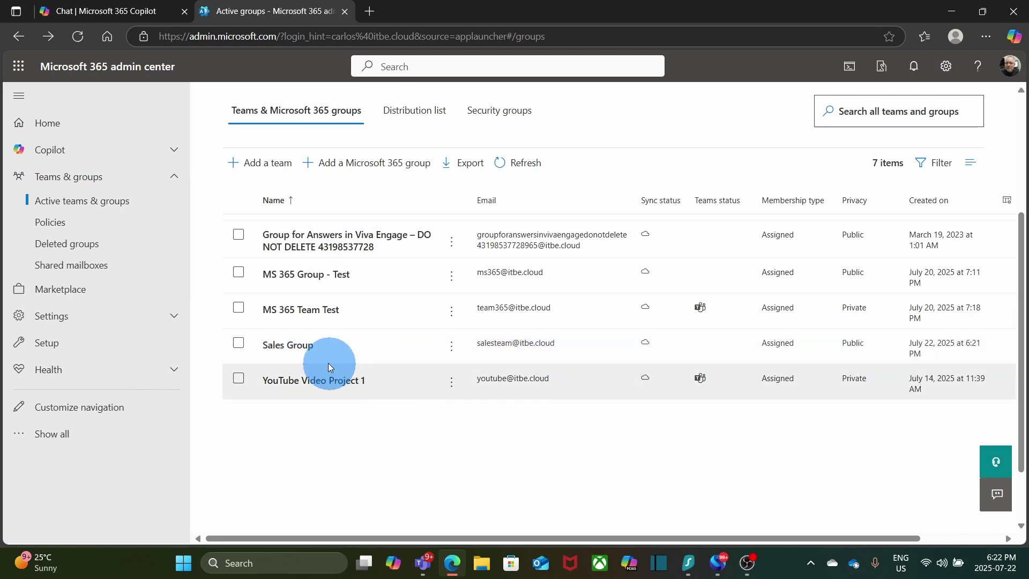
{"action": "left_click", "coordinate": [298, 346]}
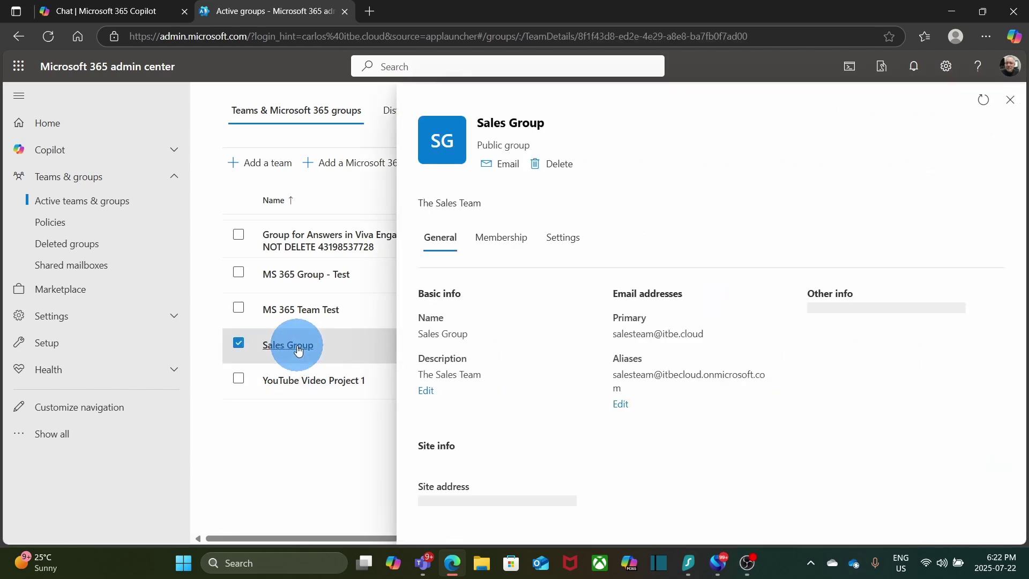
{"action": "scroll", "coordinate": [522, 342], "scroll_direction": "down", "scroll_amount": 1}
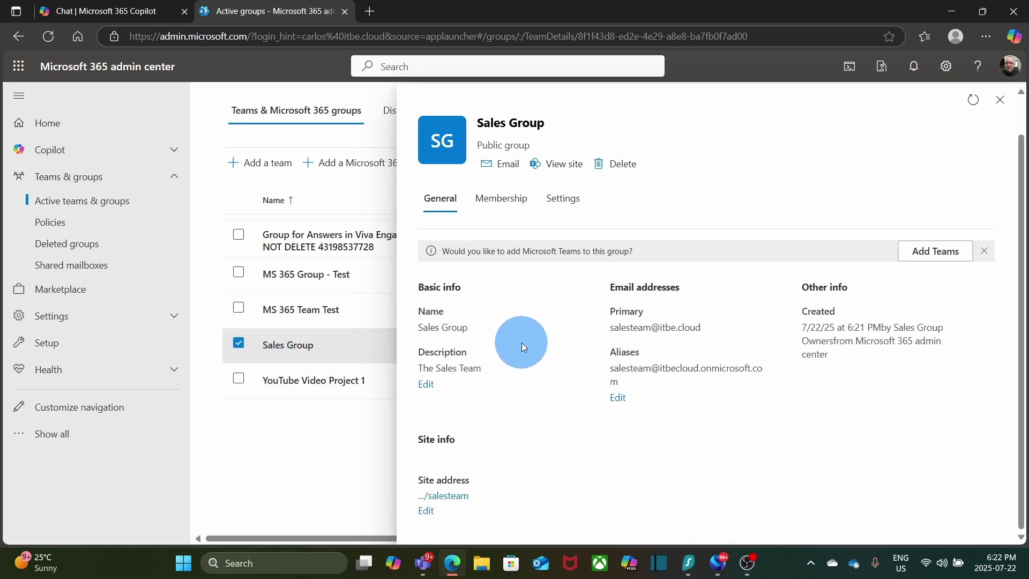
{"action": "scroll", "coordinate": [522, 342], "scroll_direction": "up", "scroll_amount": 1}
Try Sales Group's external email, inbox copy and Outlook visibility options, restoring each unchanged
{"action": "left_click", "coordinate": [512, 237]}
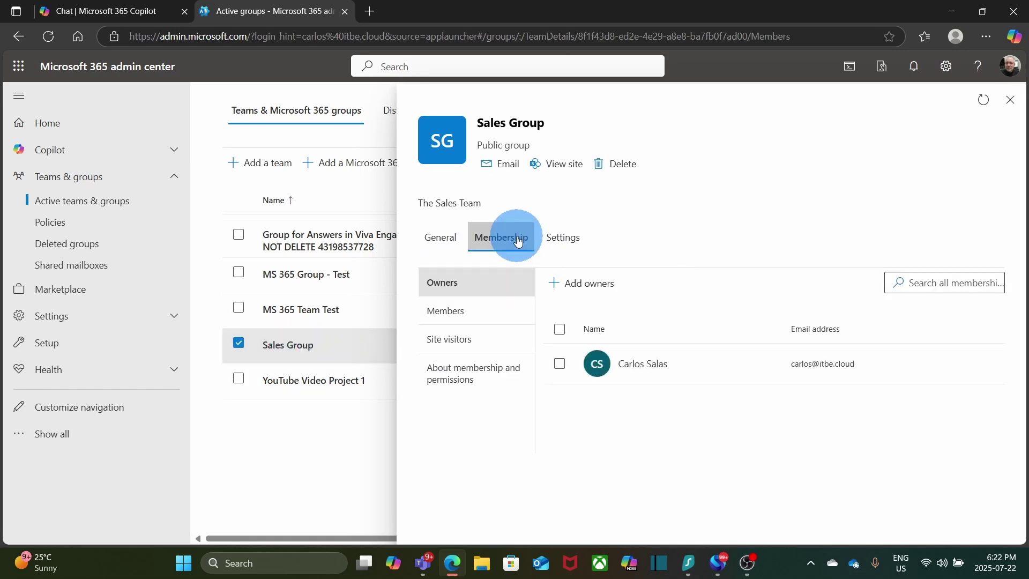
{"action": "left_click", "coordinate": [567, 248]}
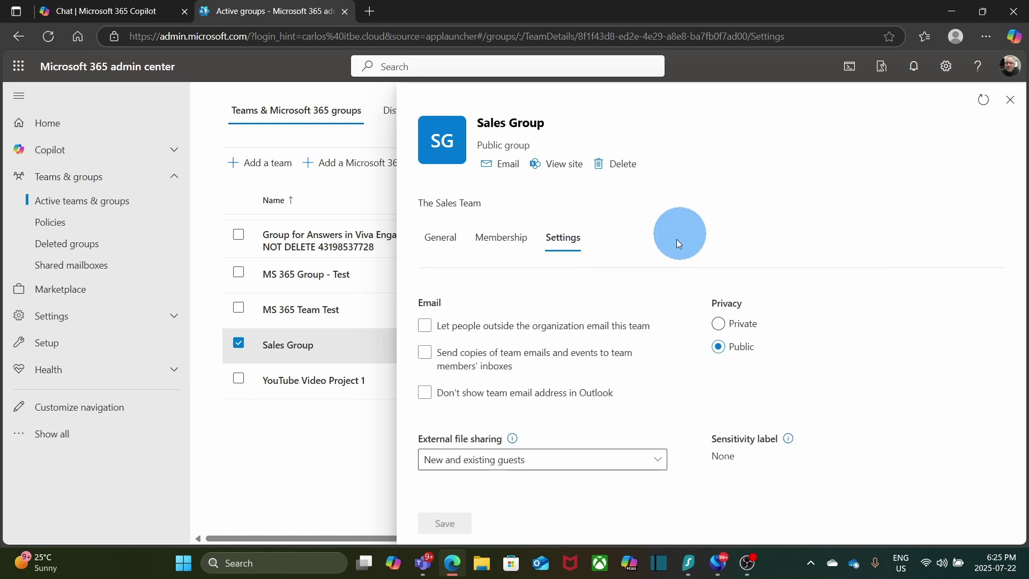
{"action": "left_click", "coordinate": [569, 329]}
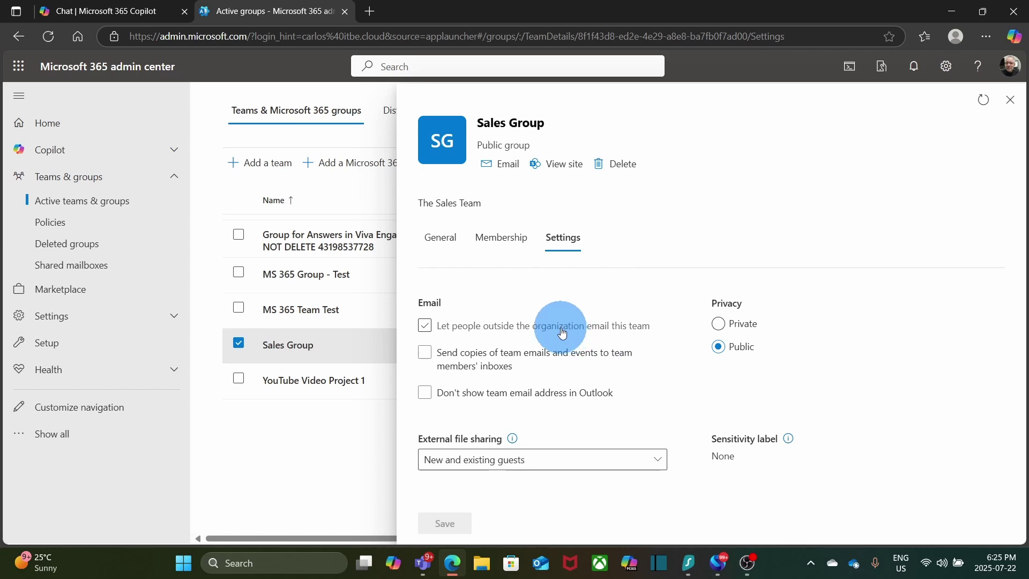
{"action": "left_click", "coordinate": [562, 333]}
{"action": "left_click", "coordinate": [658, 362]}
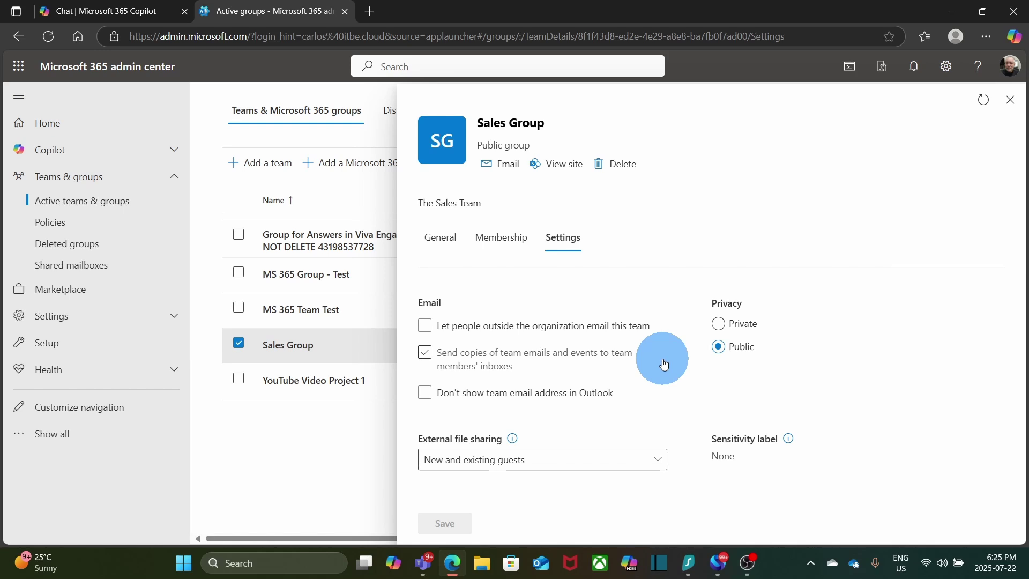
{"action": "left_click", "coordinate": [665, 365]}
{"action": "left_click", "coordinate": [641, 390]}
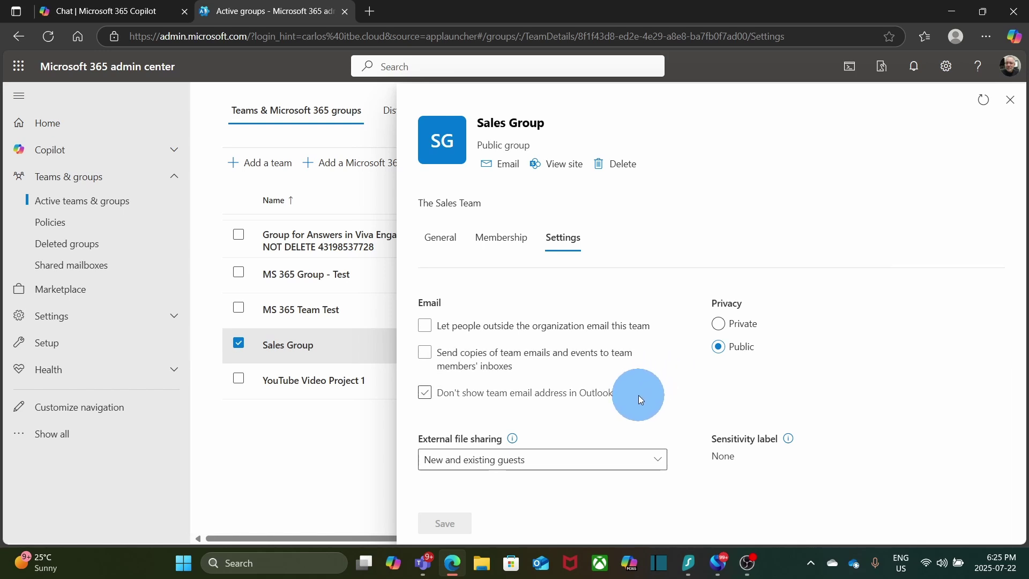
{"action": "left_click", "coordinate": [638, 394]}
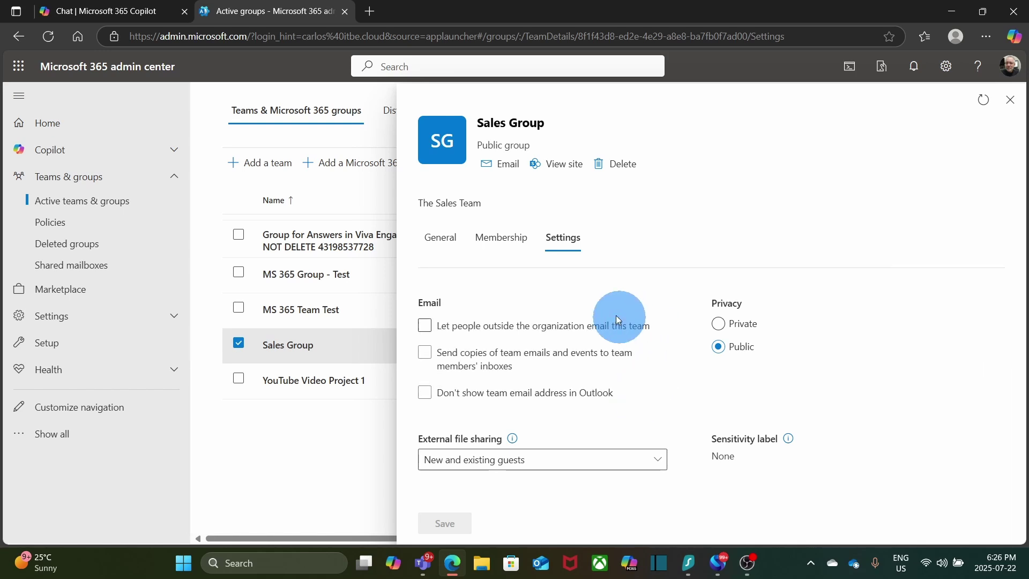
Browse Members, Site visitors and About membership, then return to General details
{"action": "left_click", "coordinate": [508, 247]}
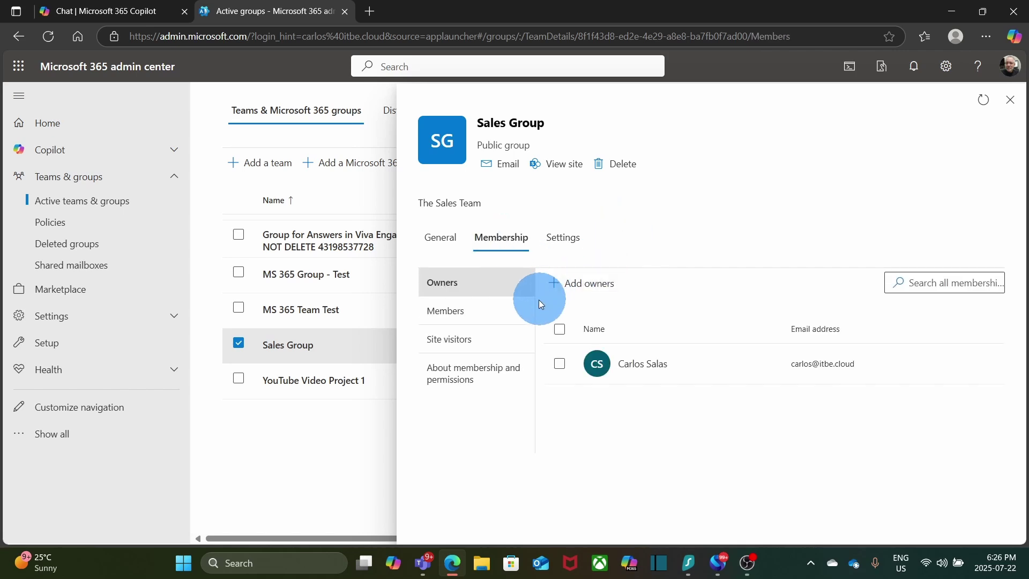
{"action": "left_click", "coordinate": [456, 313]}
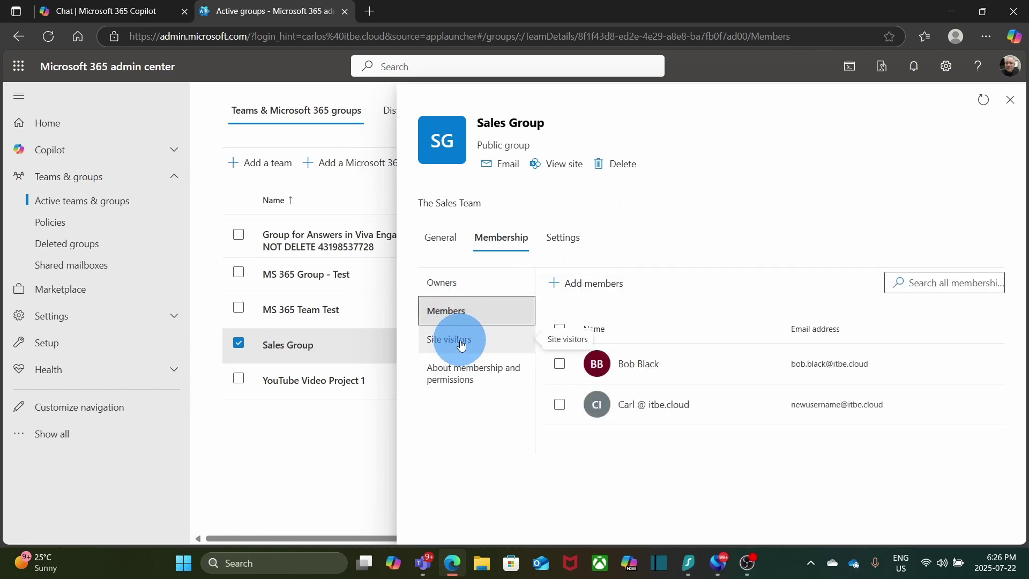
{"action": "left_click", "coordinate": [462, 338]}
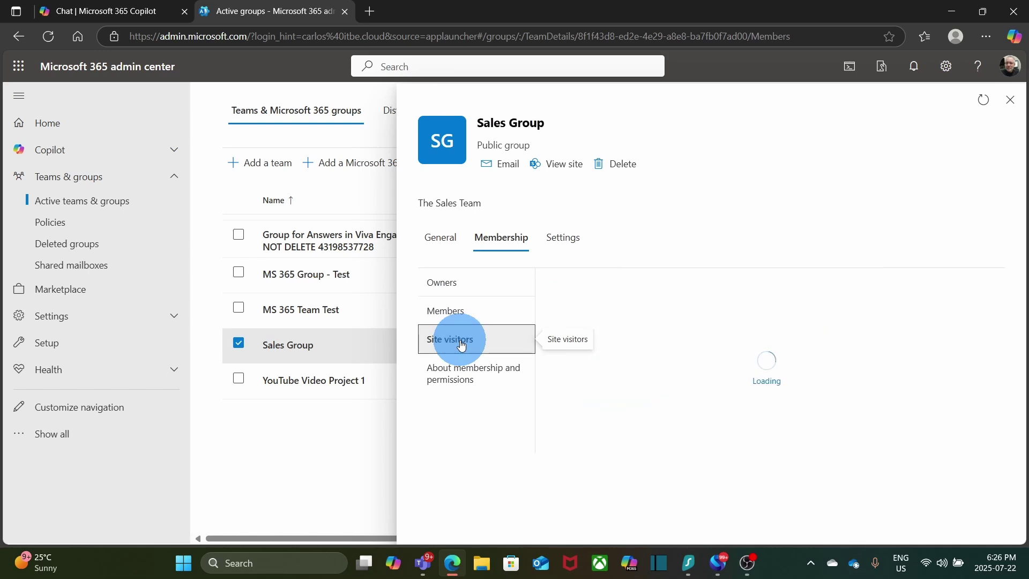
{"action": "left_click", "coordinate": [468, 375]}
{"action": "left_click", "coordinate": [441, 238]}
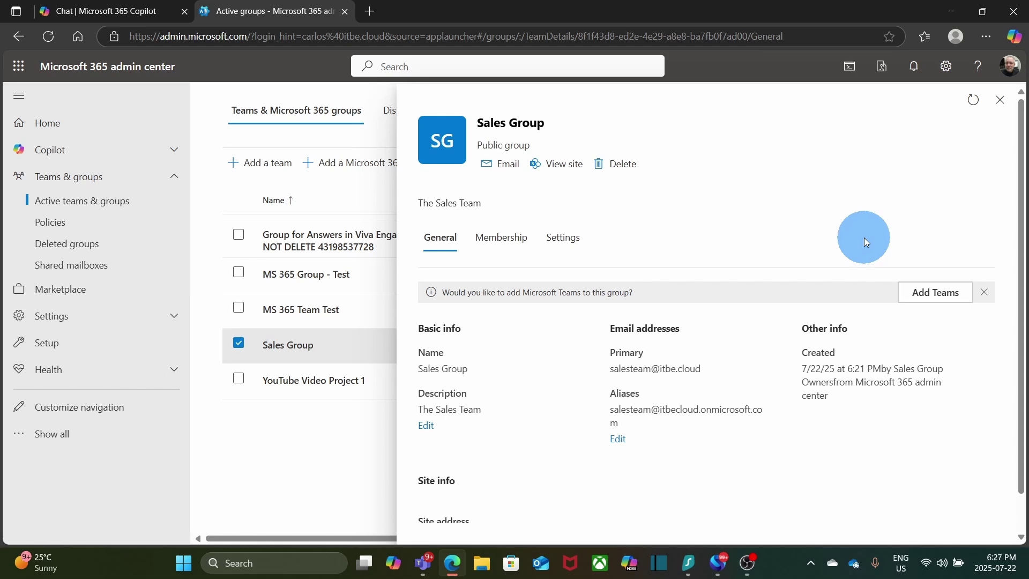
Add Microsoft Teams to Sales Group from the General tab banner and confirm it
{"action": "left_click", "coordinate": [929, 298]}
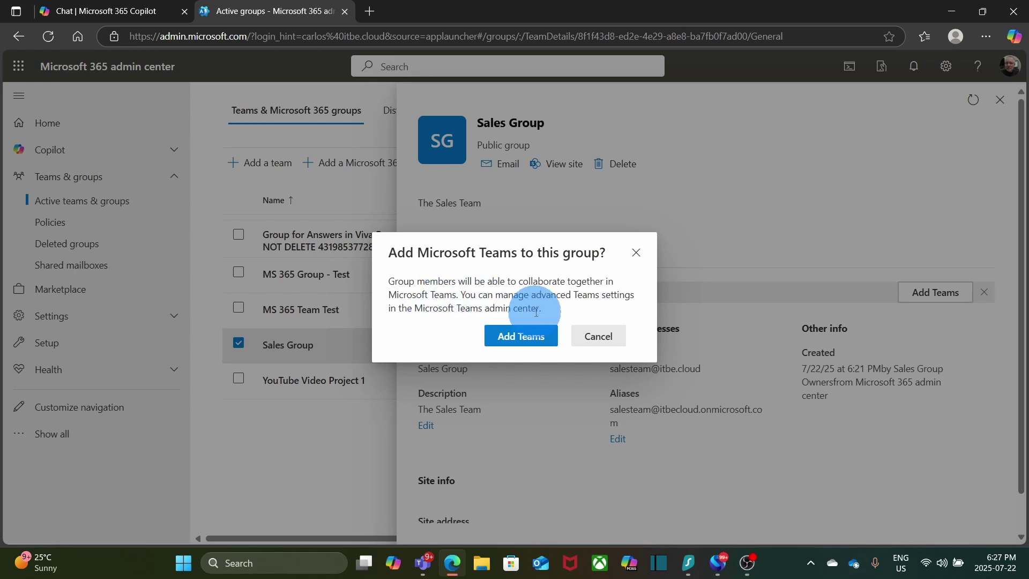
{"action": "left_click", "coordinate": [526, 338]}
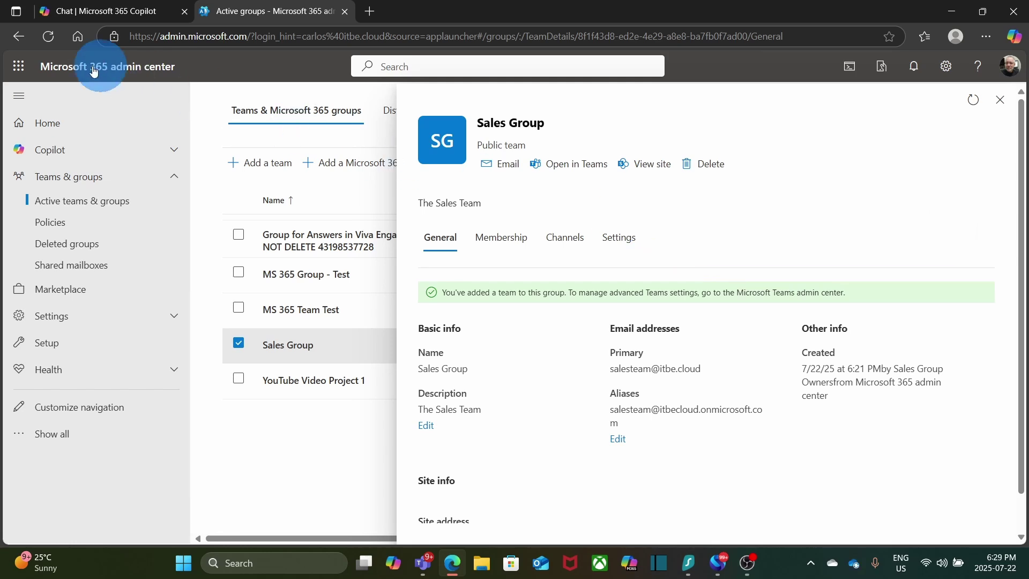
Open Outlook on the web and add the Sales Group mailbox as a shared mailbox
{"action": "left_click", "coordinate": [19, 66]}
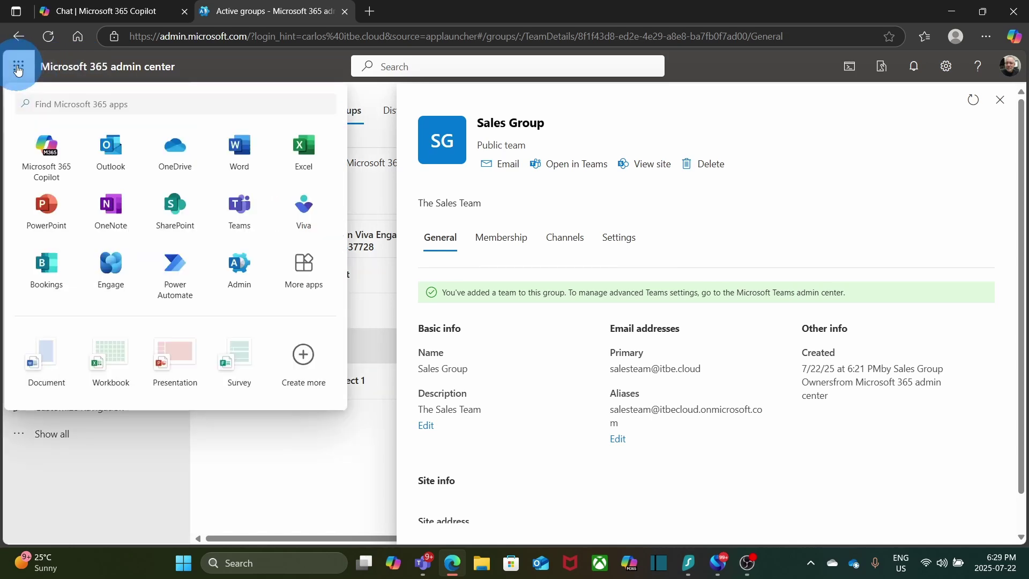
{"action": "left_click", "coordinate": [114, 152]}
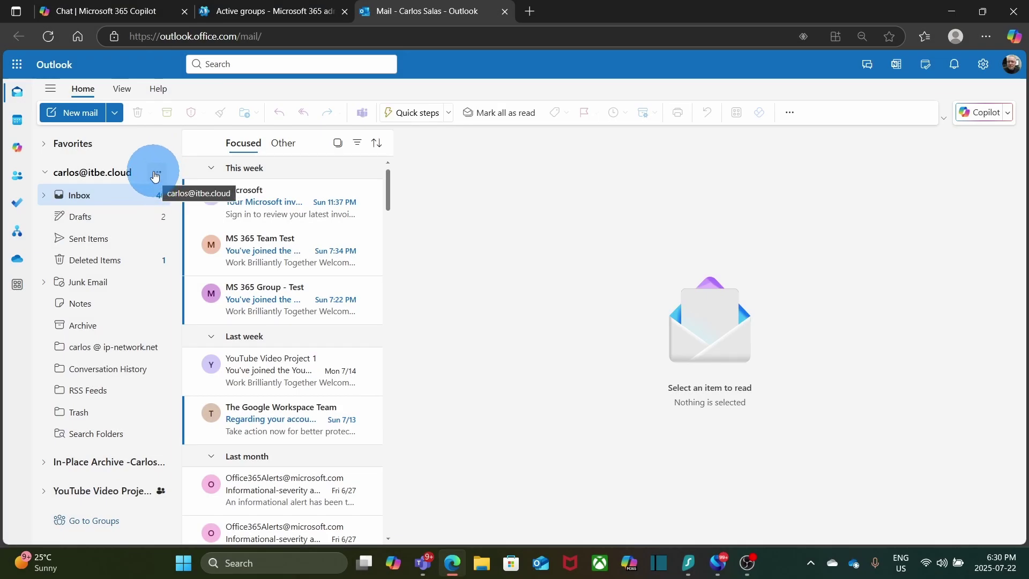
{"action": "left_click", "coordinate": [155, 175]}
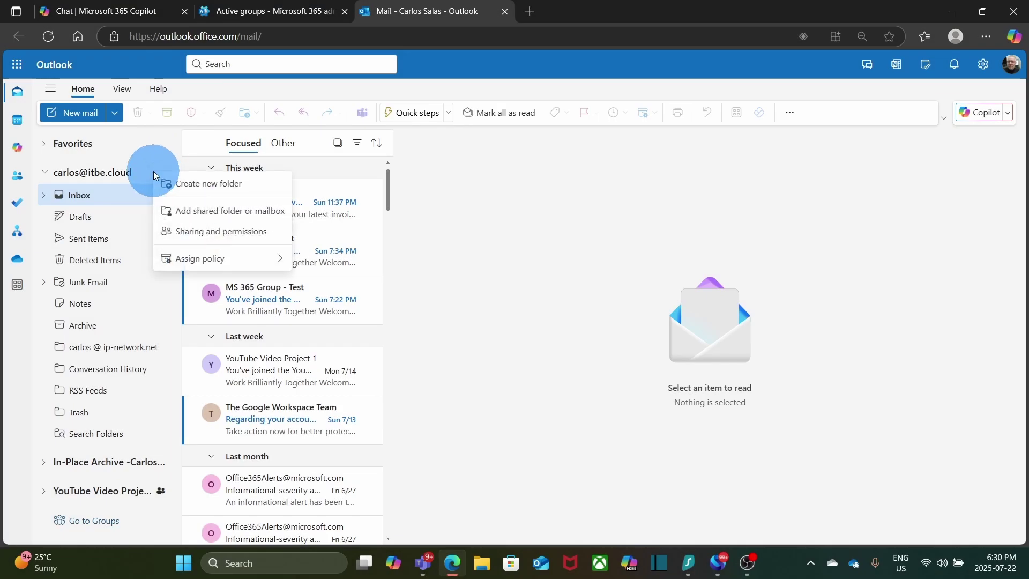
{"action": "left_click", "coordinate": [196, 212]}
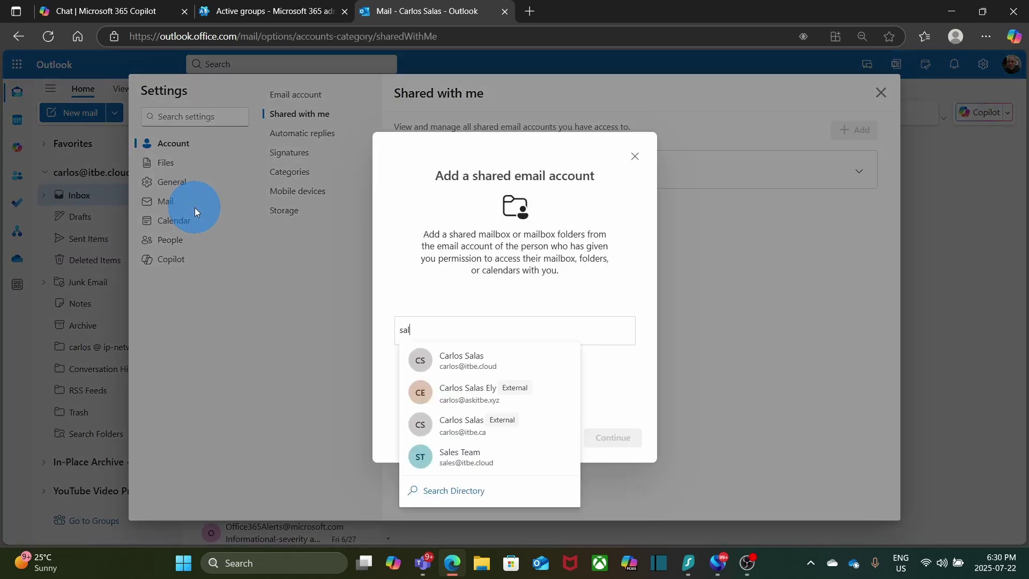
{"action": "type", "text": "steam"}
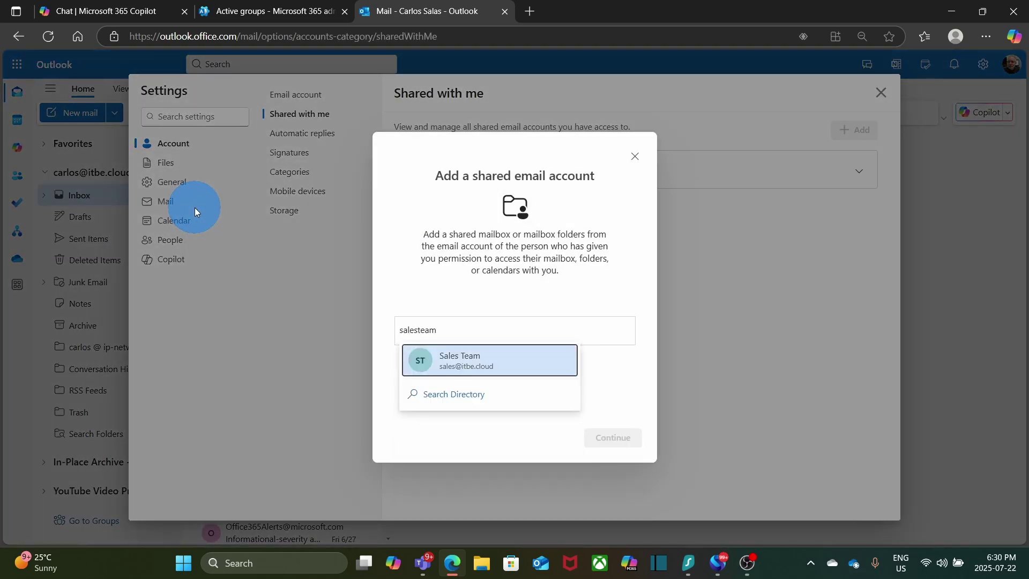
{"action": "type", "text": "@"}
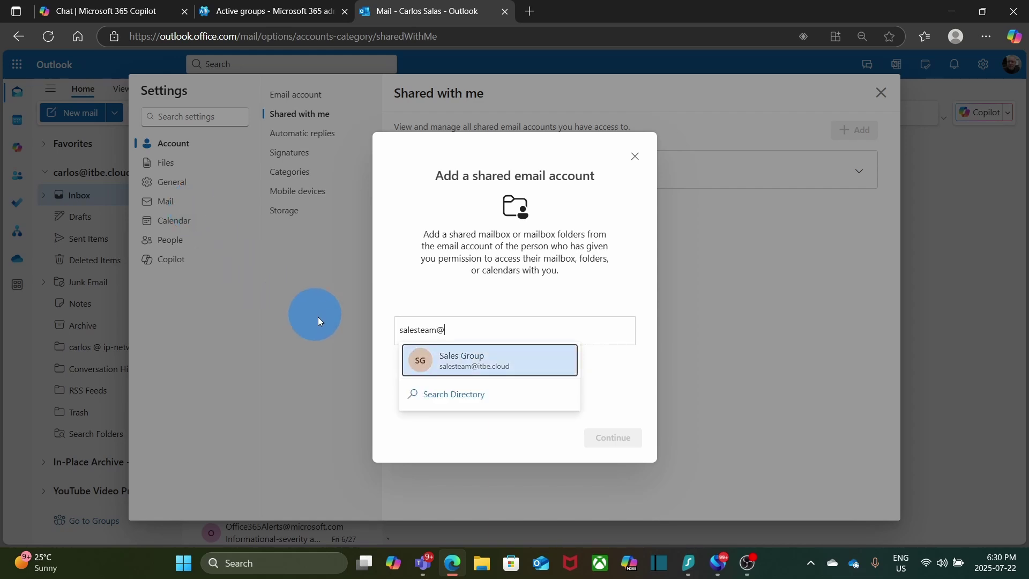
{"action": "left_click", "coordinate": [464, 366]}
{"action": "left_click", "coordinate": [613, 438]}
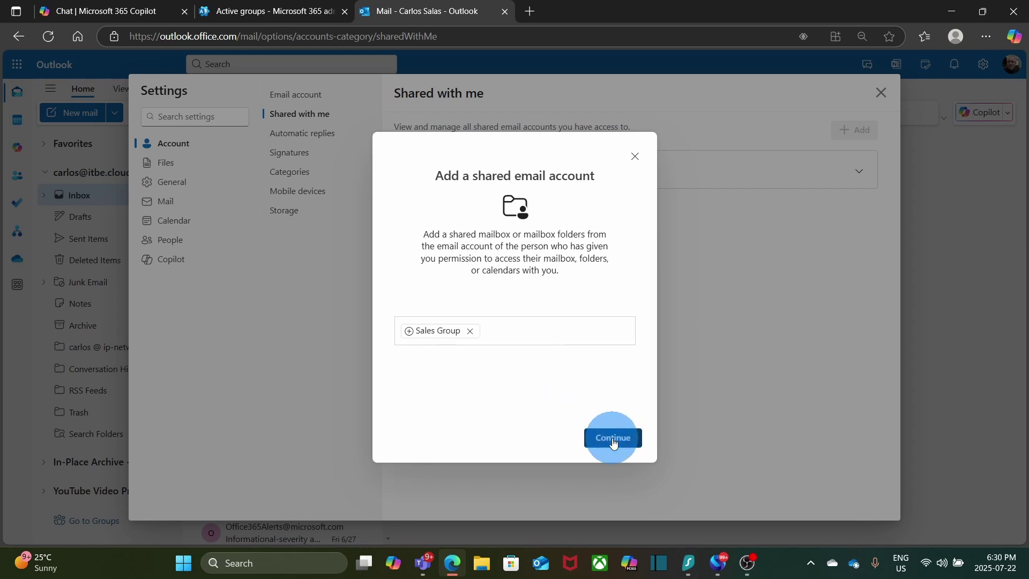
{"action": "left_click", "coordinate": [612, 438]}
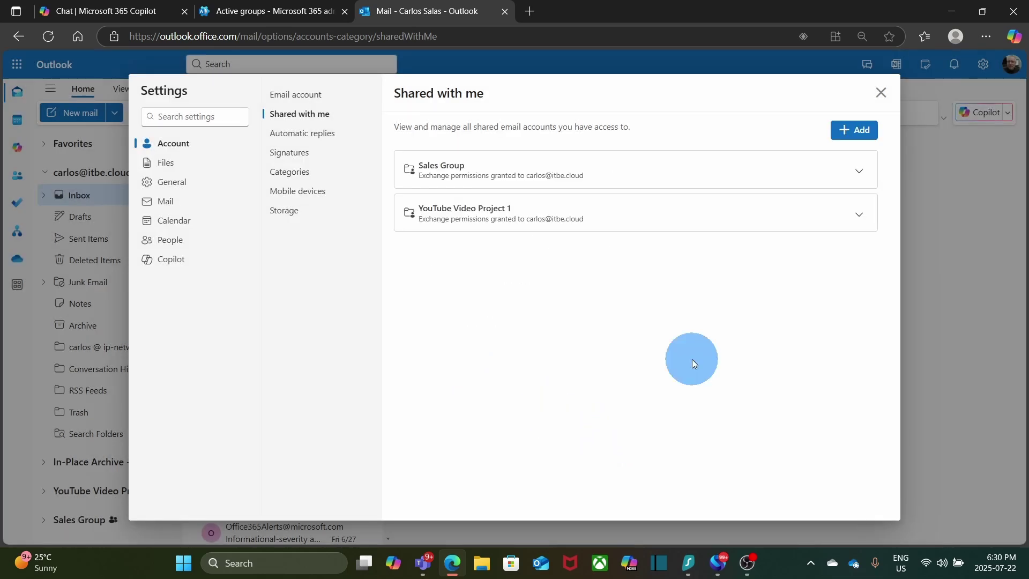
Close the settings and go to the Outlook groups home page
{"action": "left_click", "coordinate": [882, 97]}
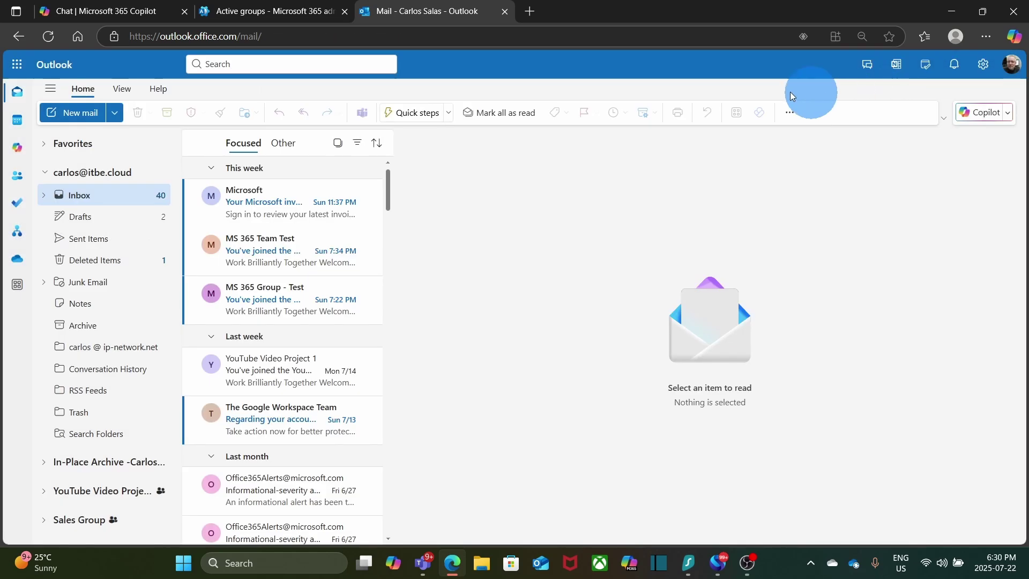
{"action": "left_click", "coordinate": [78, 520]}
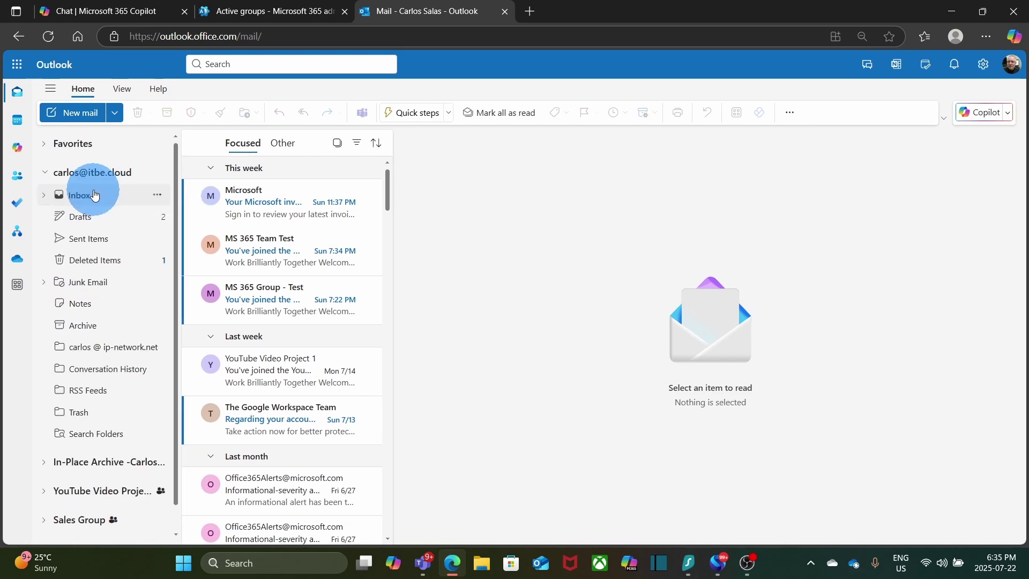
{"action": "scroll", "coordinate": [95, 196], "scroll_direction": "down", "scroll_amount": 1}
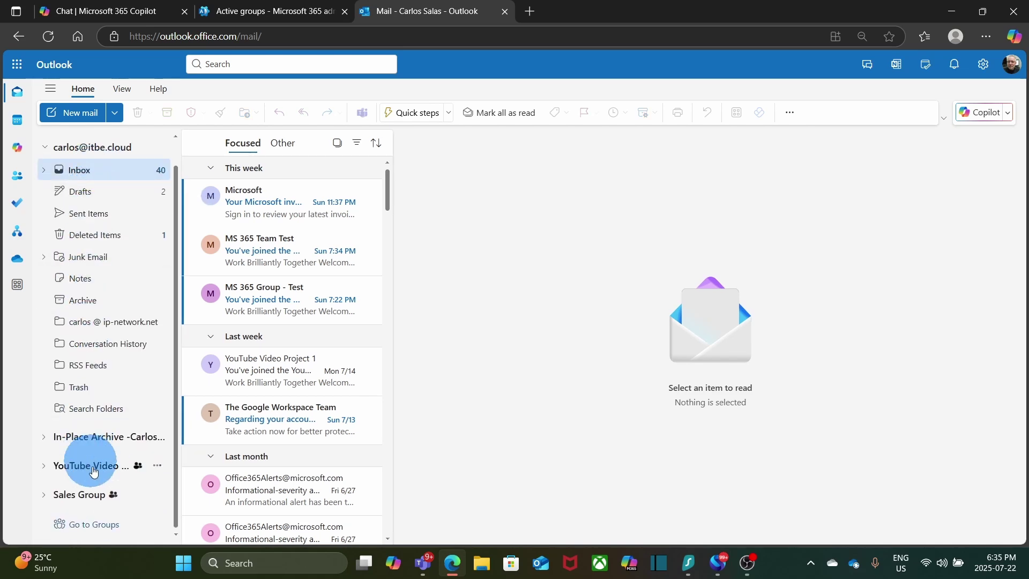
{"action": "left_click", "coordinate": [95, 527]}
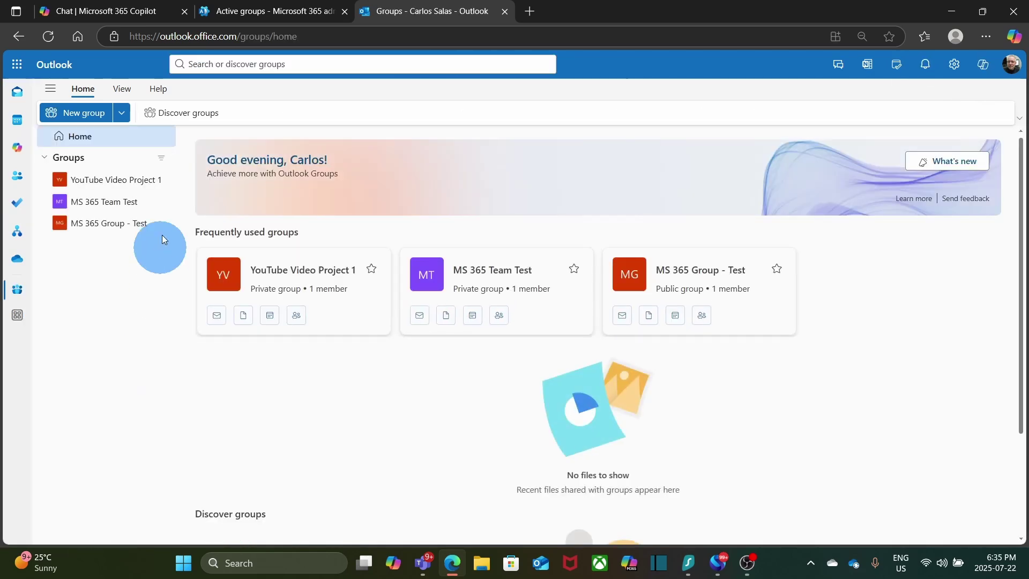
Search Discover groups for 'salesteam' and join the Sales Group result
{"action": "left_click", "coordinate": [184, 112]}
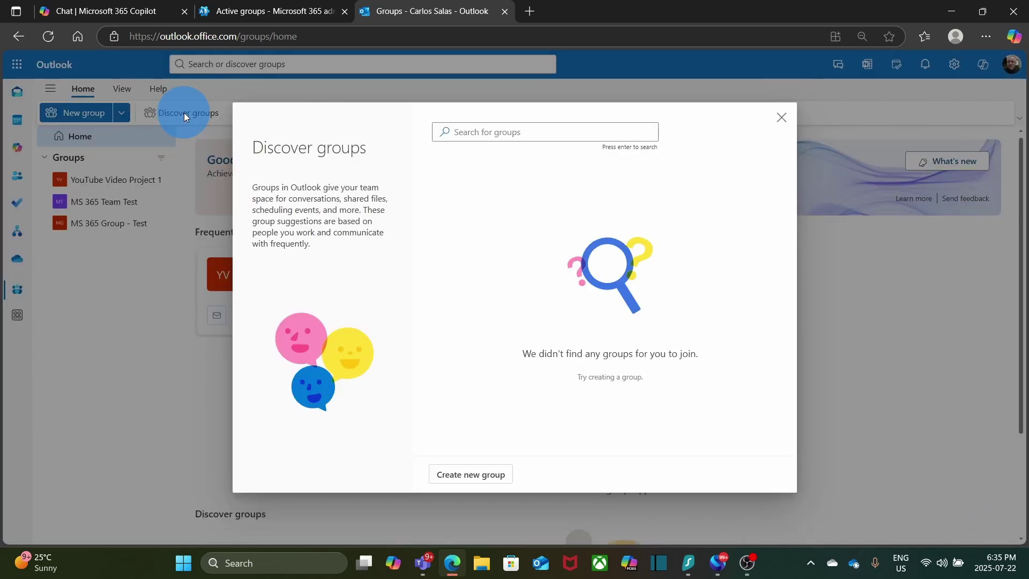
{"action": "left_click", "coordinate": [488, 133]}
{"action": "type", "text": "salesteam"}
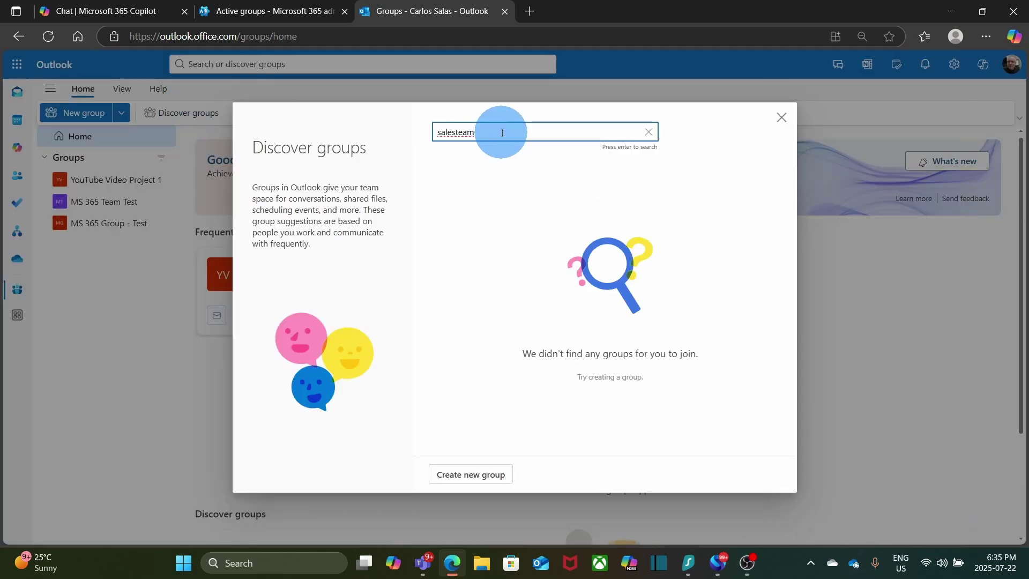
{"action": "key", "text": "Return"}
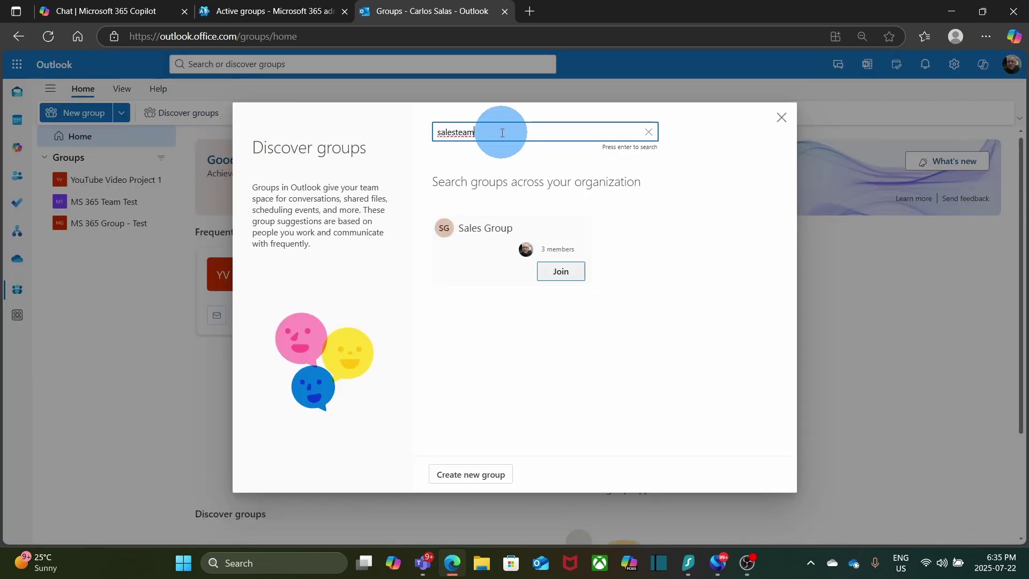
{"action": "left_click", "coordinate": [492, 231]}
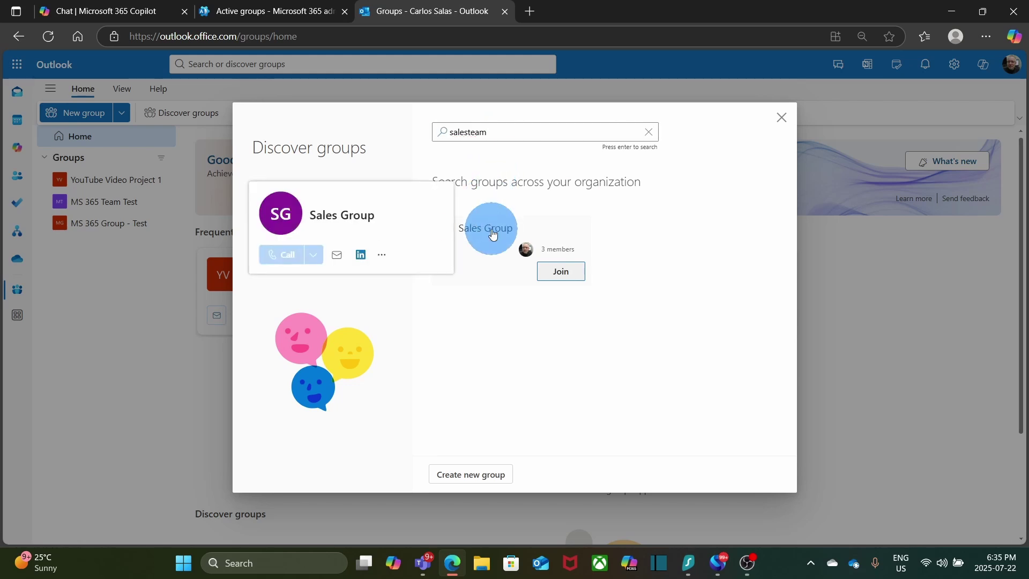
{"action": "left_click", "coordinate": [562, 271]}
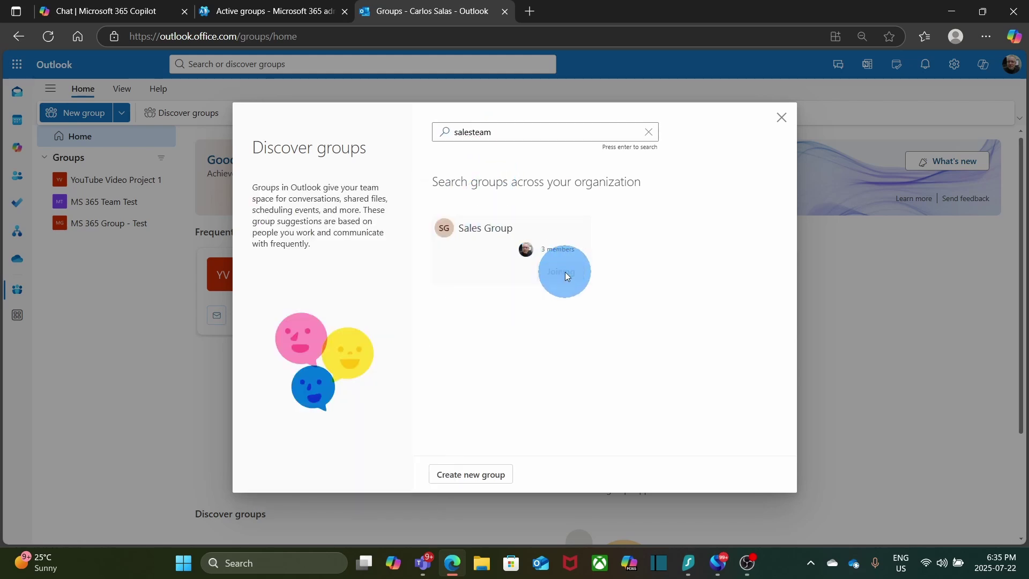
Open Sales Group's page, check its events and members, then view and close its 3-member overview
{"action": "left_click", "coordinate": [786, 129]}
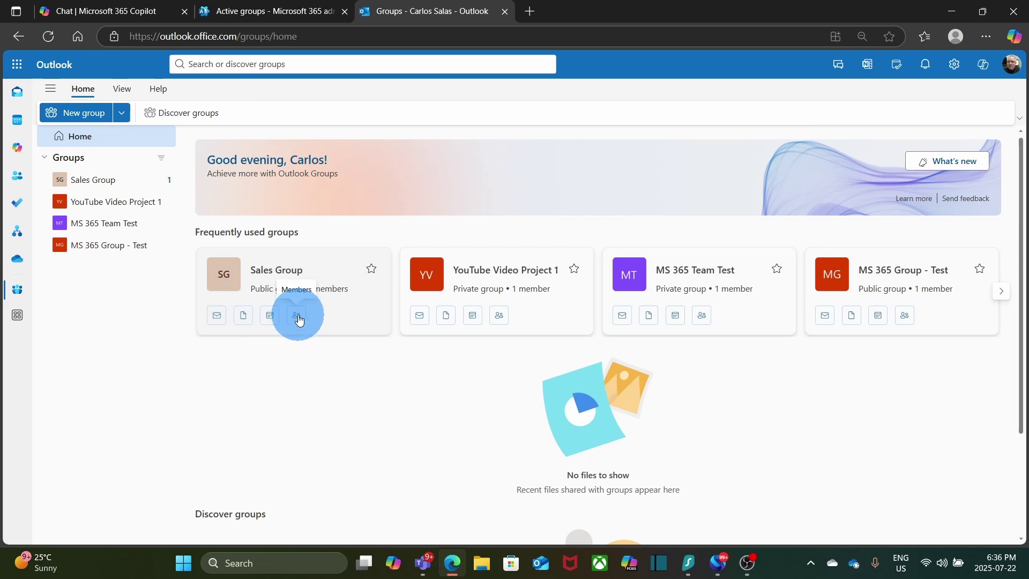
{"action": "left_click", "coordinate": [242, 319]}
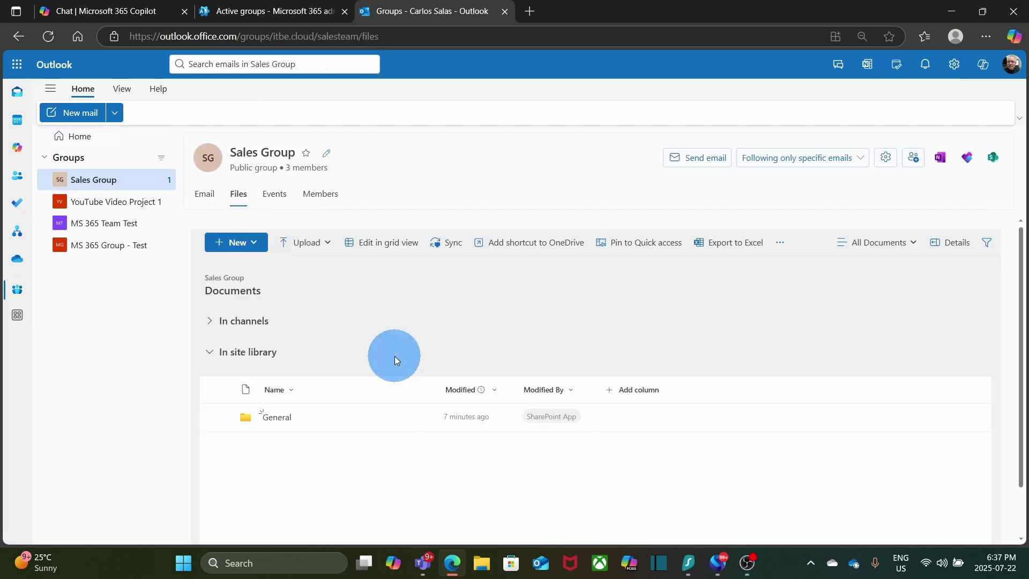
{"action": "left_click", "coordinate": [274, 194]}
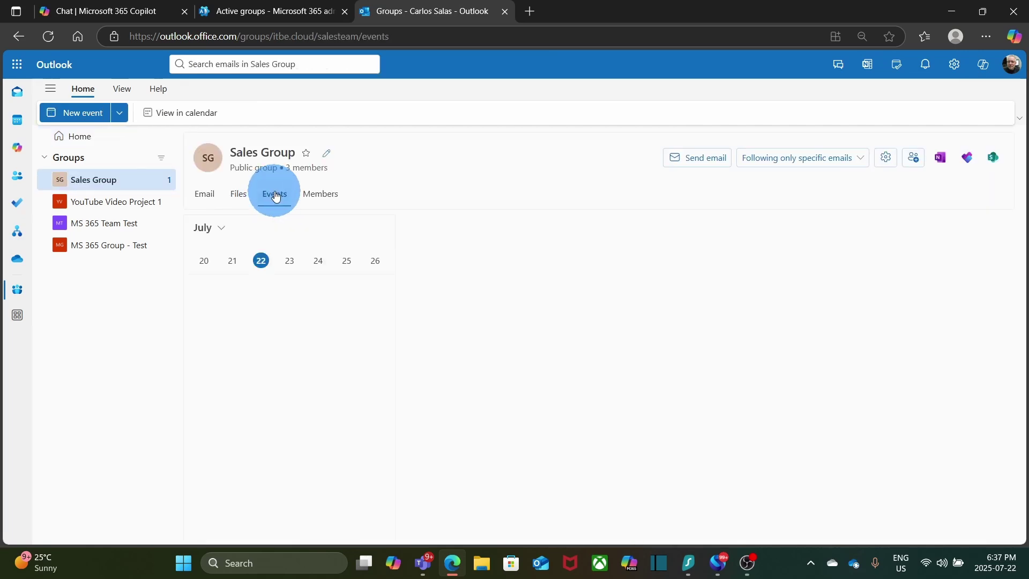
{"action": "left_click", "coordinate": [320, 196]}
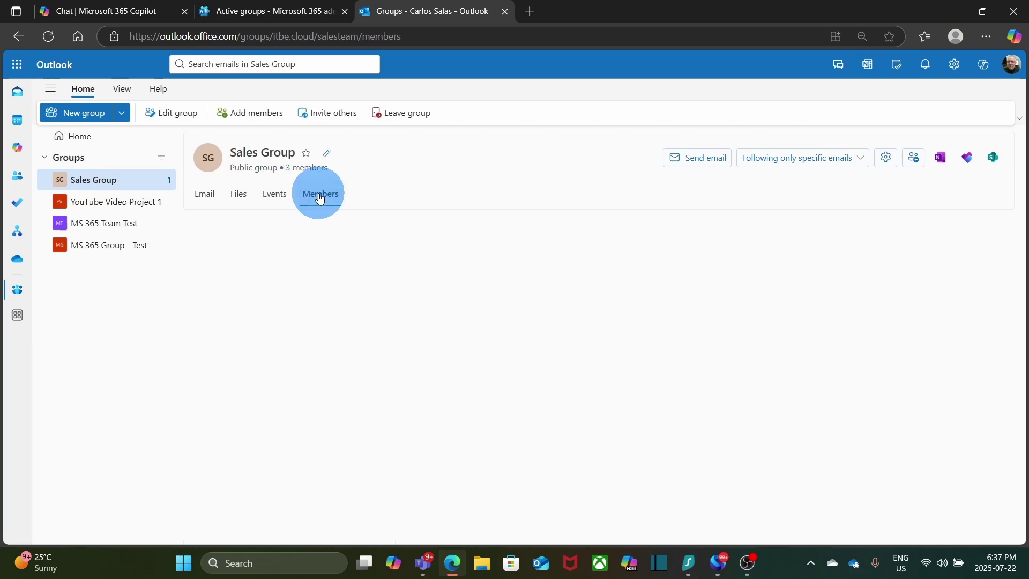
{"action": "left_click", "coordinate": [308, 168]}
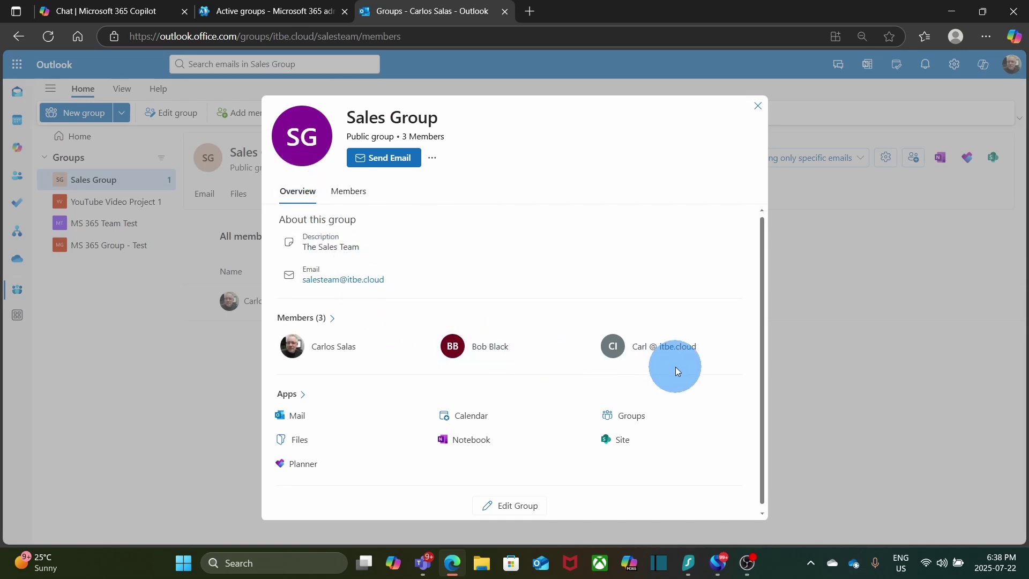
{"action": "left_click", "coordinate": [759, 107]}
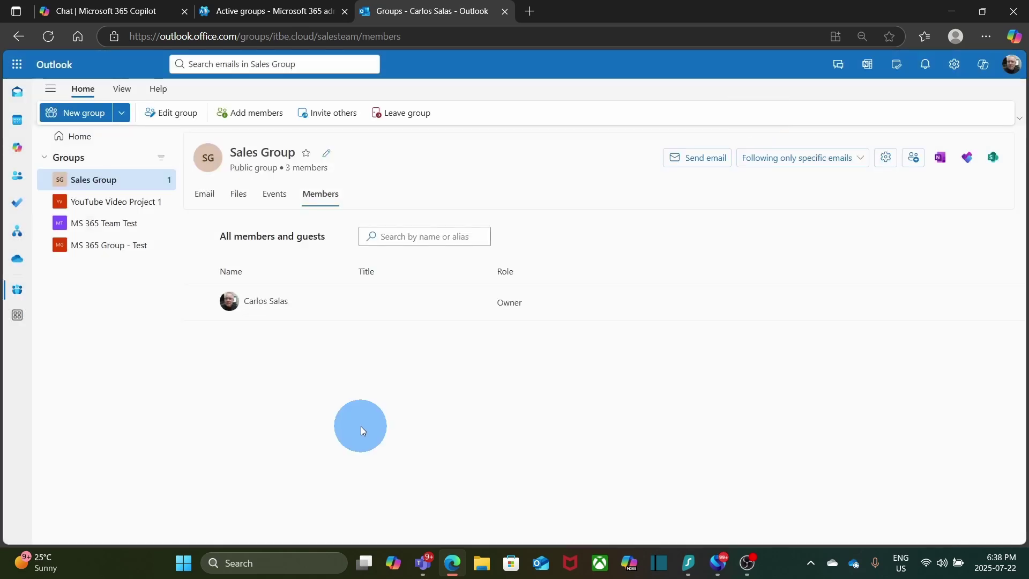
Launch Teams from the app launcher and open 'See all your teams' to find Sales Group
{"action": "left_click", "coordinate": [17, 65]}
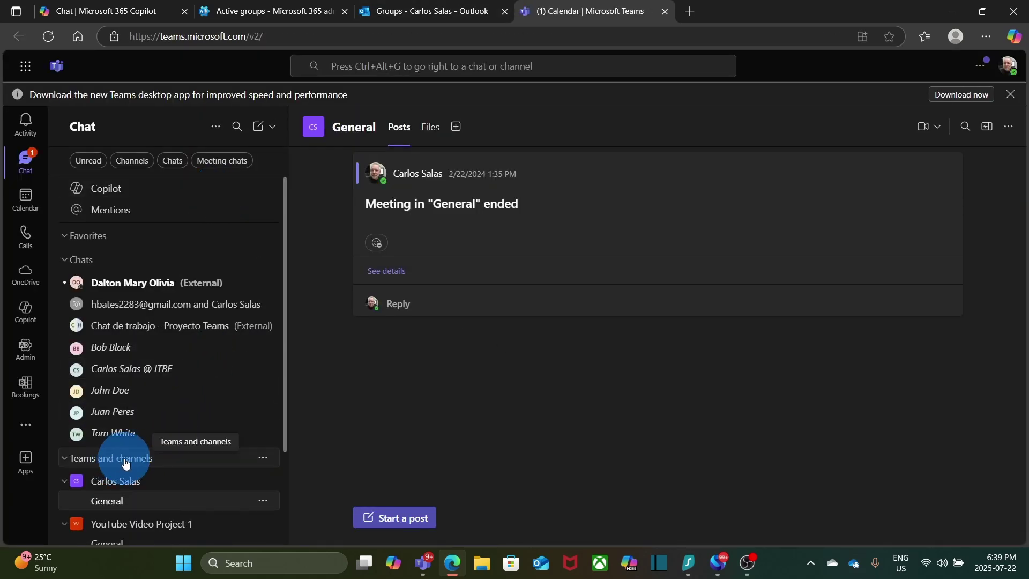
{"action": "scroll", "coordinate": [128, 464], "scroll_direction": "down", "scroll_amount": 3}
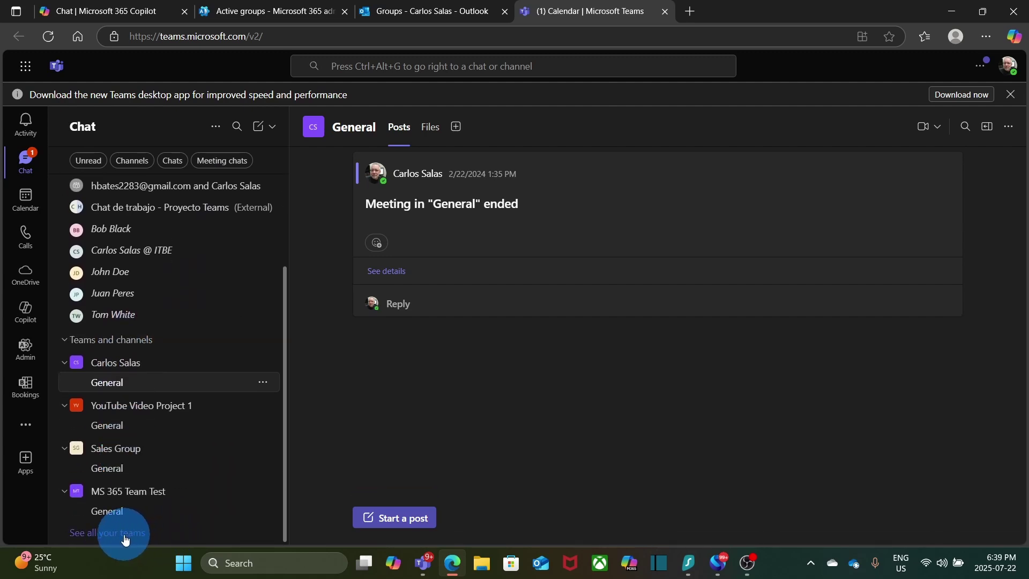
{"action": "left_click", "coordinate": [126, 535]}
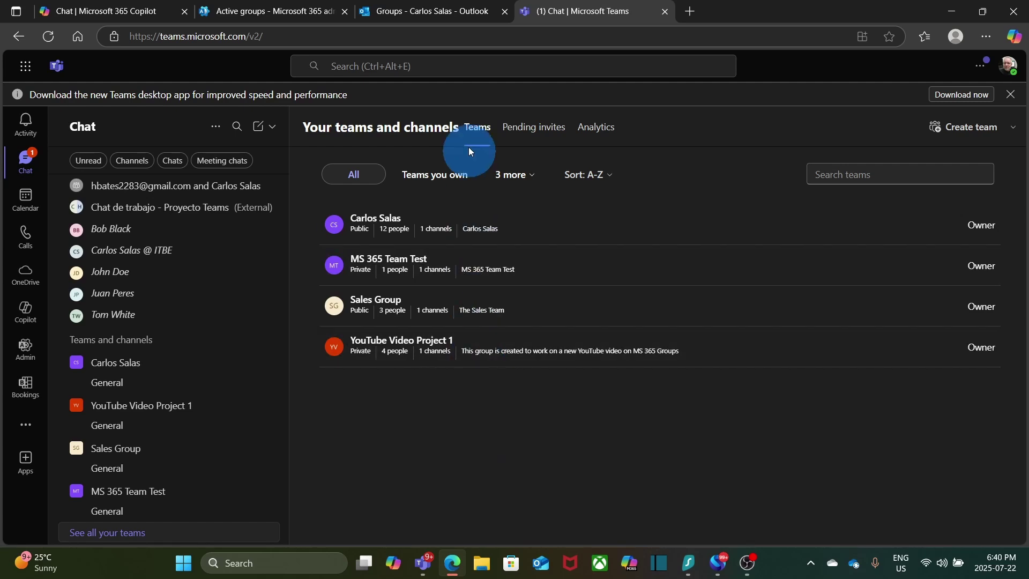
Switch back to Outlook and open the Groups home page
{"action": "left_click", "coordinate": [442, 14]}
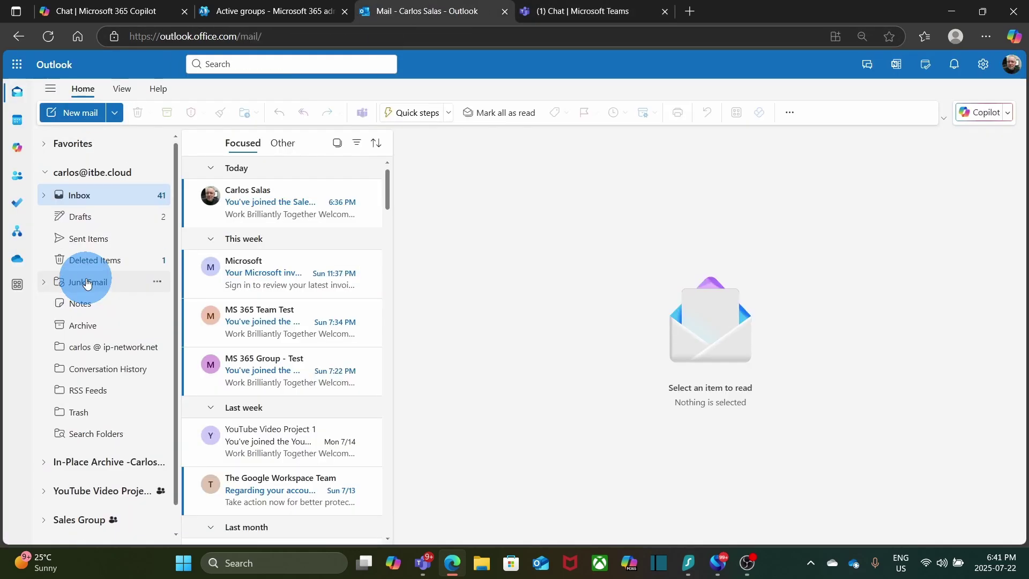
{"action": "scroll", "coordinate": [85, 284], "scroll_direction": "down", "scroll_amount": 1}
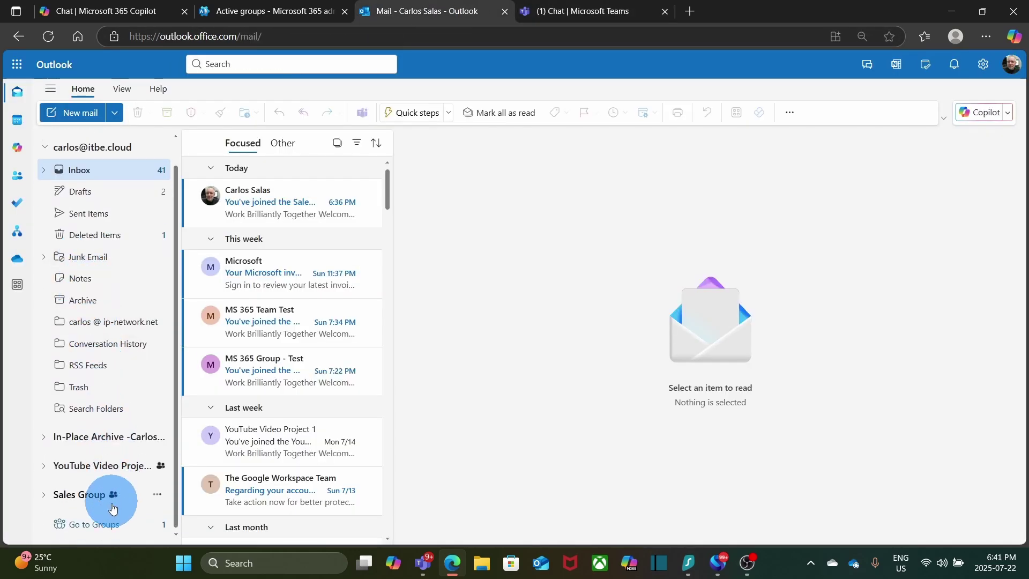
{"action": "left_click", "coordinate": [105, 531]}
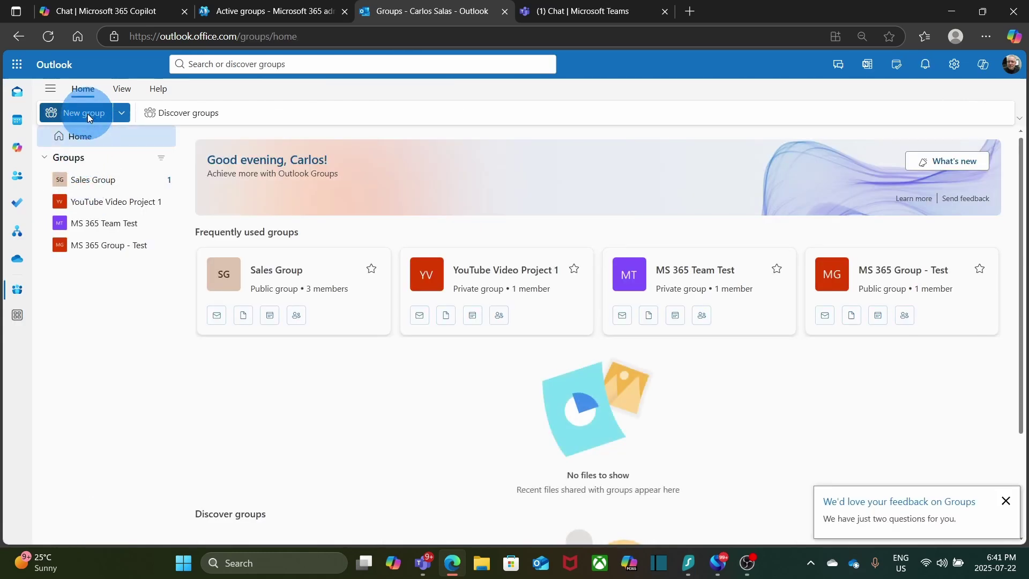
Start a New group form, then discard it without saving
{"action": "left_click", "coordinate": [88, 113]}
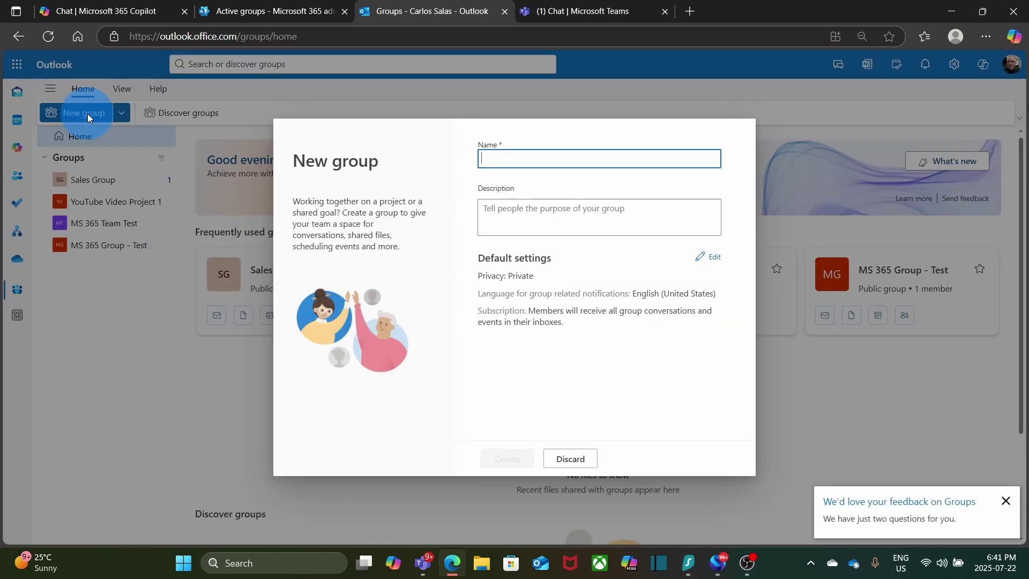
{"action": "left_click", "coordinate": [458, 170]}
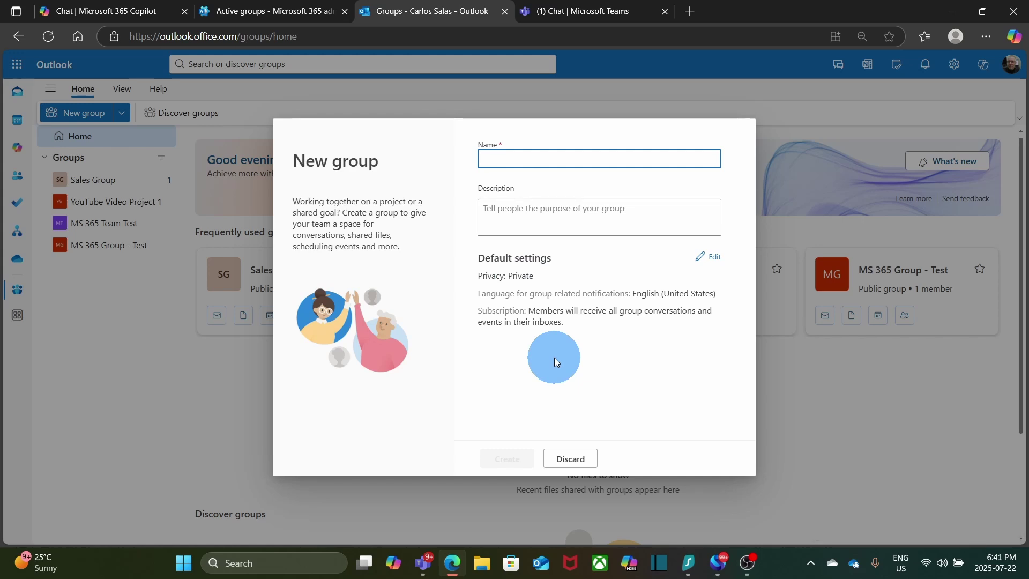
{"action": "left_click", "coordinate": [578, 464]}
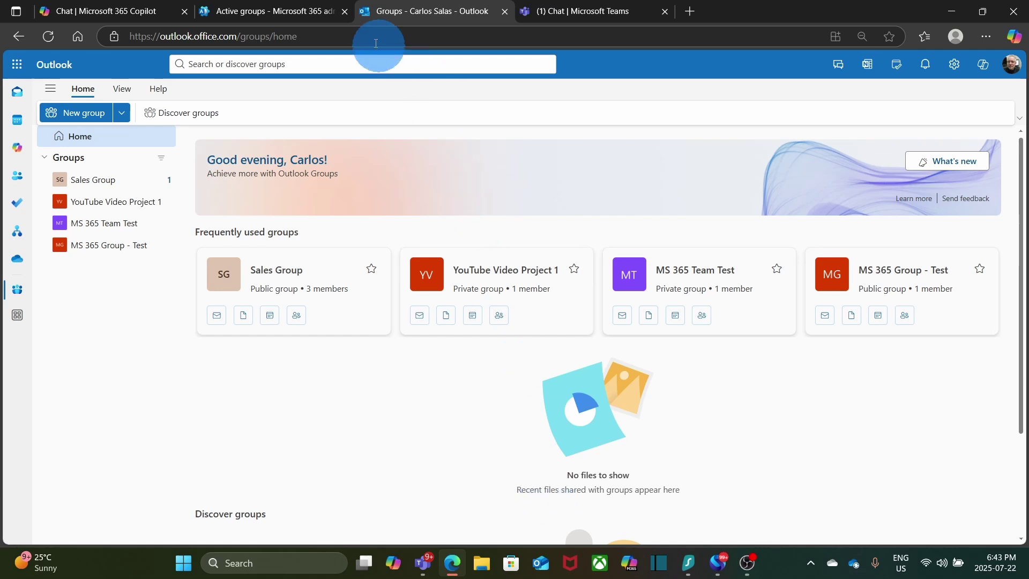
Close the Sales Group panel and expand the admin navigation down to Admin centers
{"action": "left_click", "coordinate": [293, 10]}
{"action": "left_click", "coordinate": [1001, 101]}
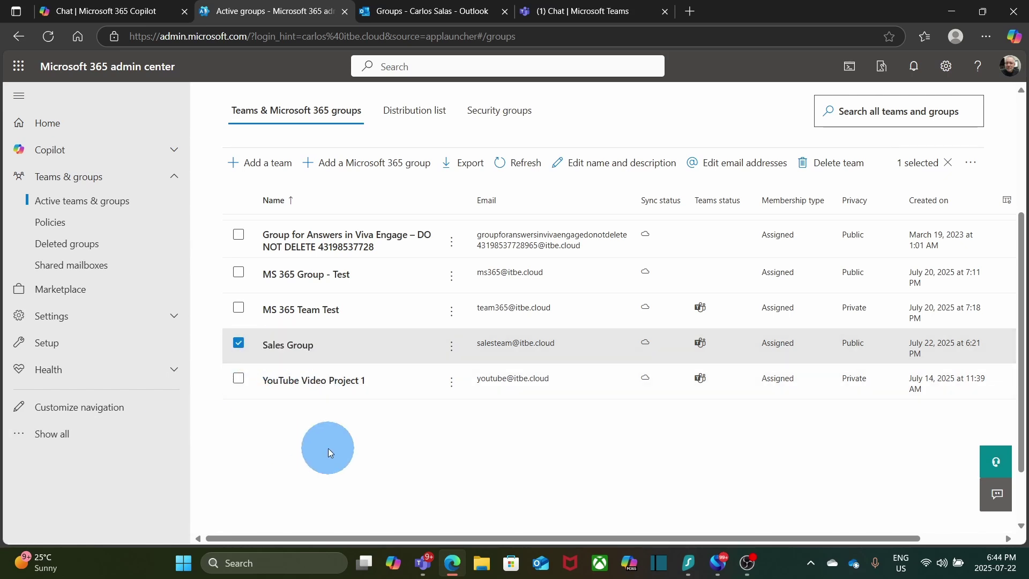
{"action": "left_click", "coordinate": [69, 438]}
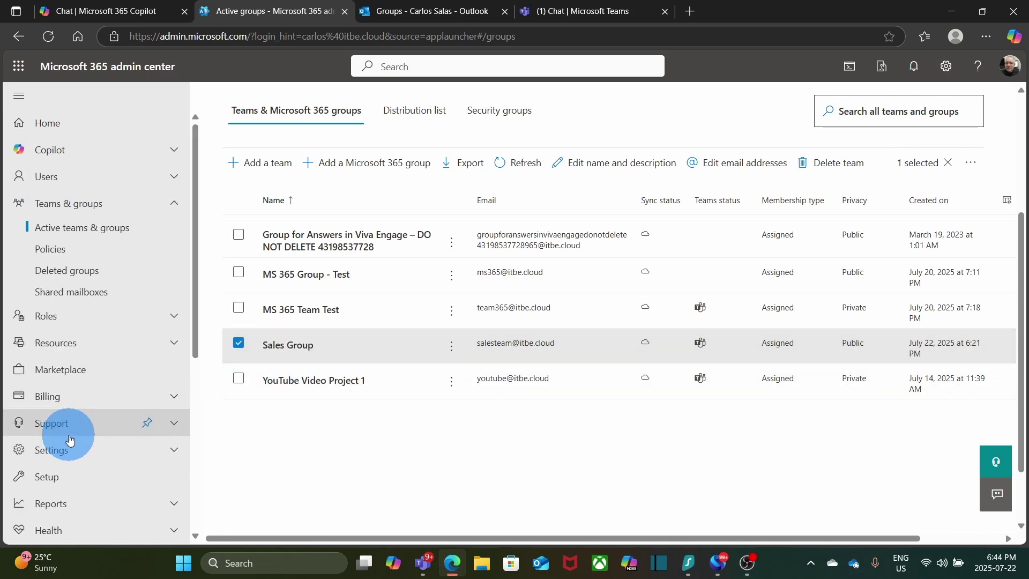
{"action": "scroll", "coordinate": [70, 438], "scroll_direction": "down", "scroll_amount": 5}
{"action": "scroll", "coordinate": [73, 438], "scroll_direction": "down", "scroll_amount": 3}
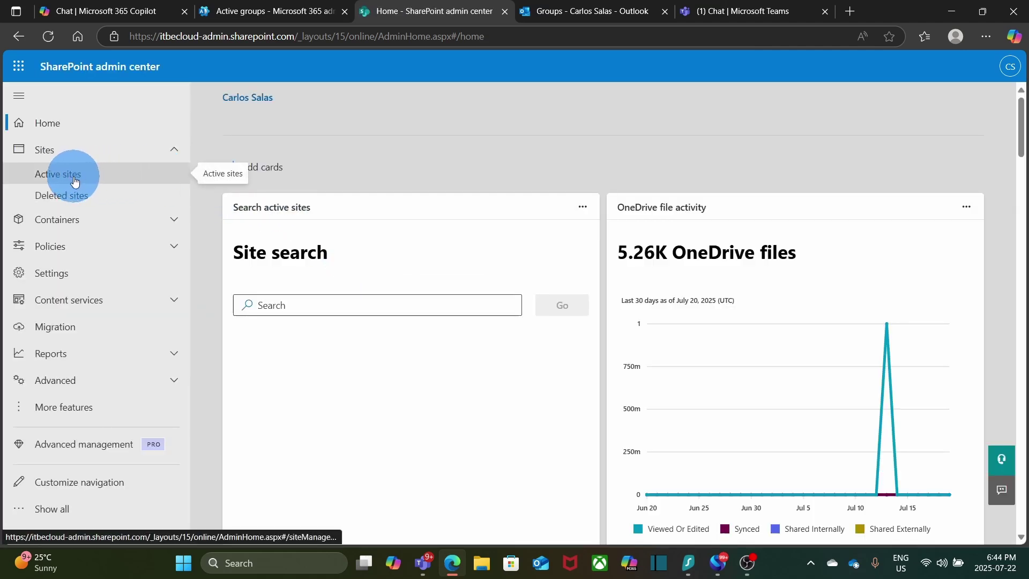
Open SharePoint's Active sites list, then return to the admin center groups tab
{"action": "left_click", "coordinate": [74, 177]}
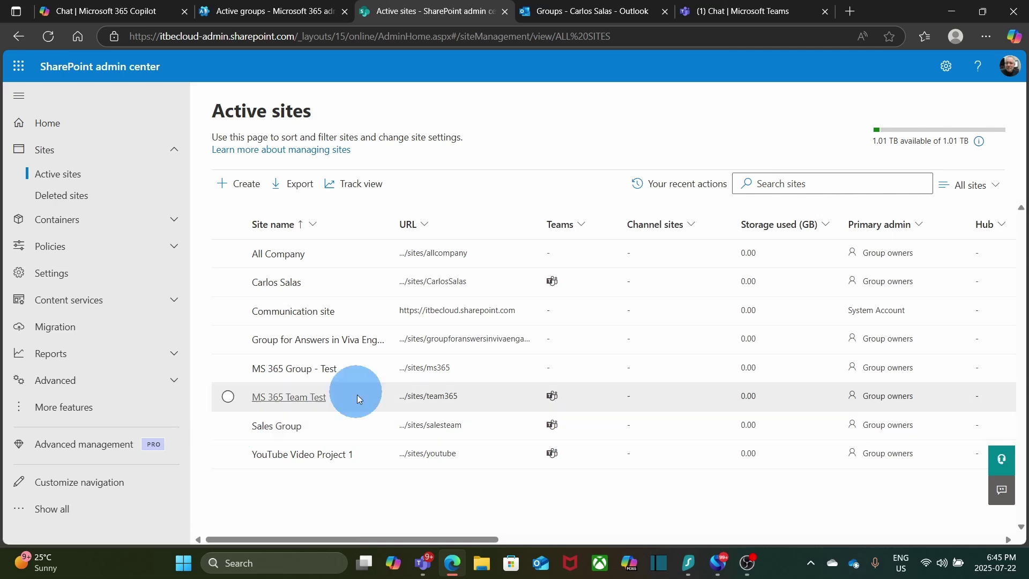
{"action": "left_click", "coordinate": [259, 16]}
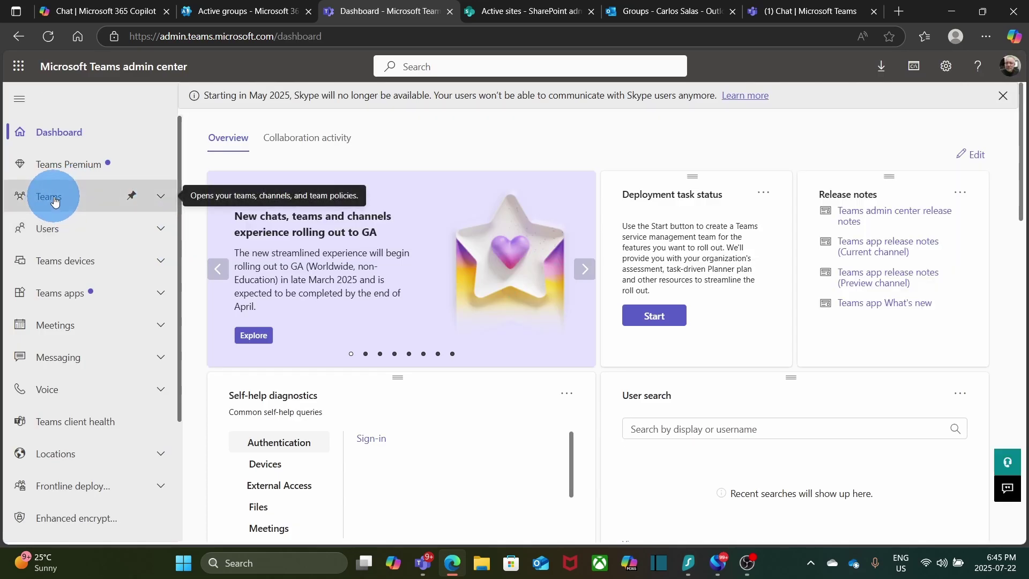
Open Teams > Manage teams and scroll to Sales Group, listed as Public and Active
{"action": "left_click", "coordinate": [54, 198]}
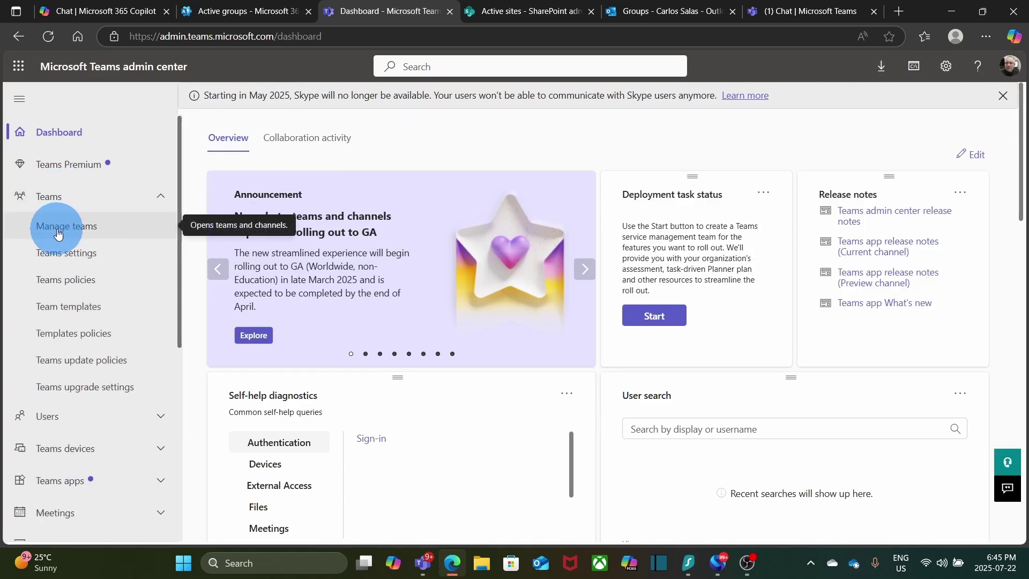
{"action": "left_click", "coordinate": [58, 234]}
{"action": "scroll", "coordinate": [292, 377], "scroll_direction": "down", "scroll_amount": 2}
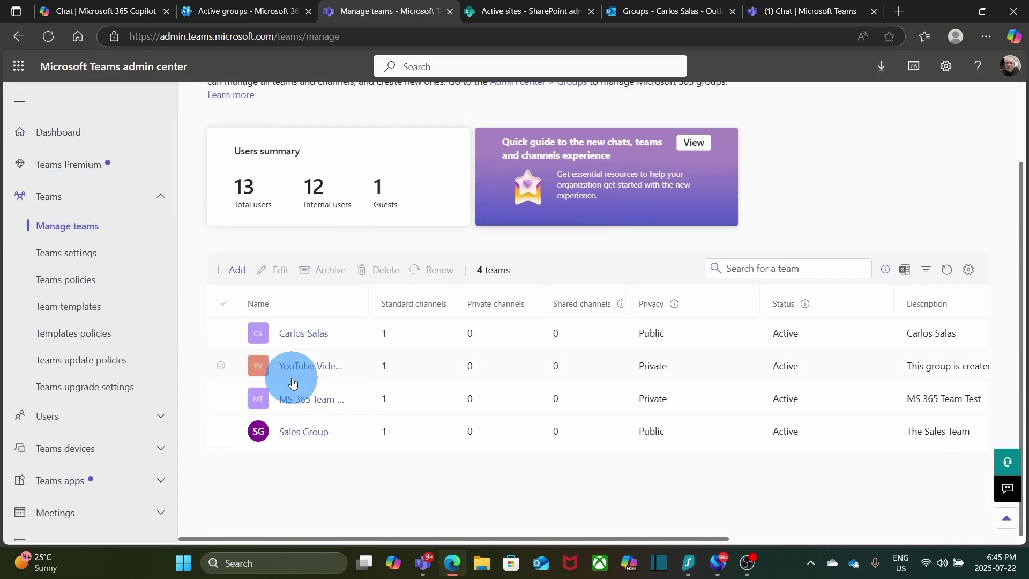